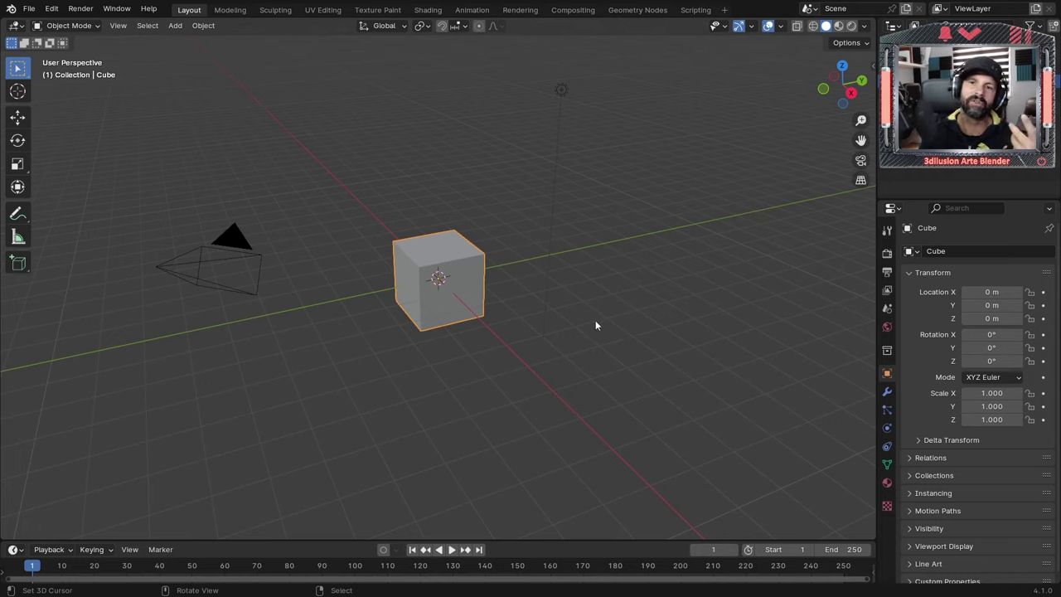
- Delete the default cube and add a UV sphere at the origin, viewed from the front
key(Delete)
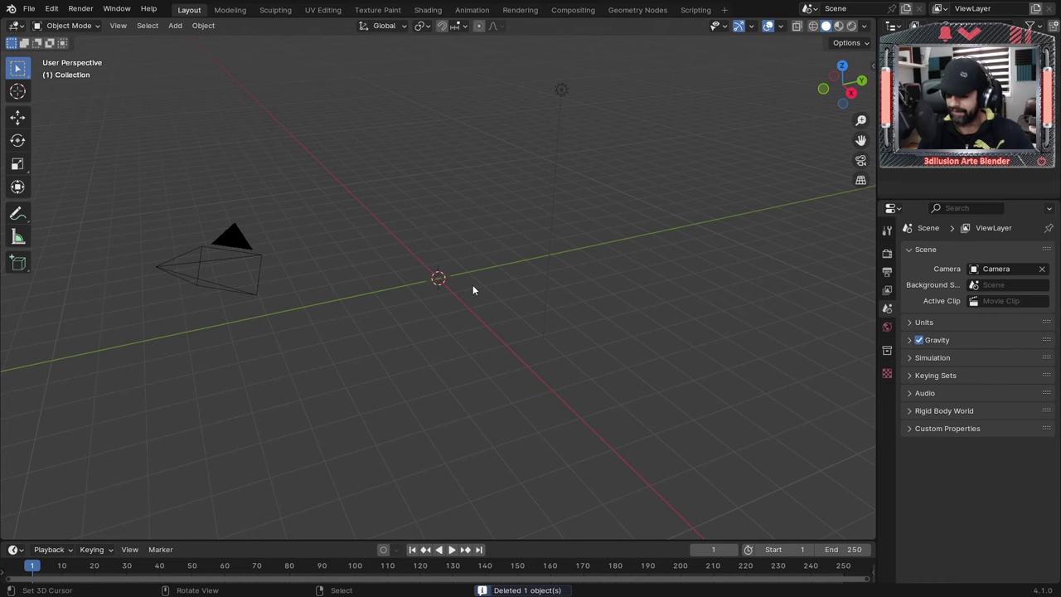
key(KP_1)
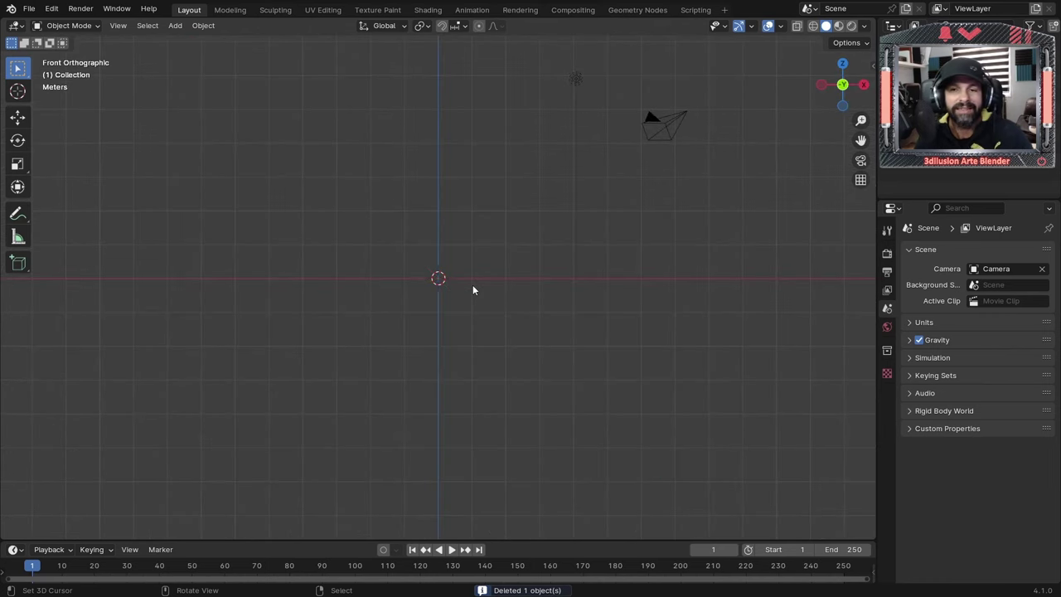
key(shift+a)
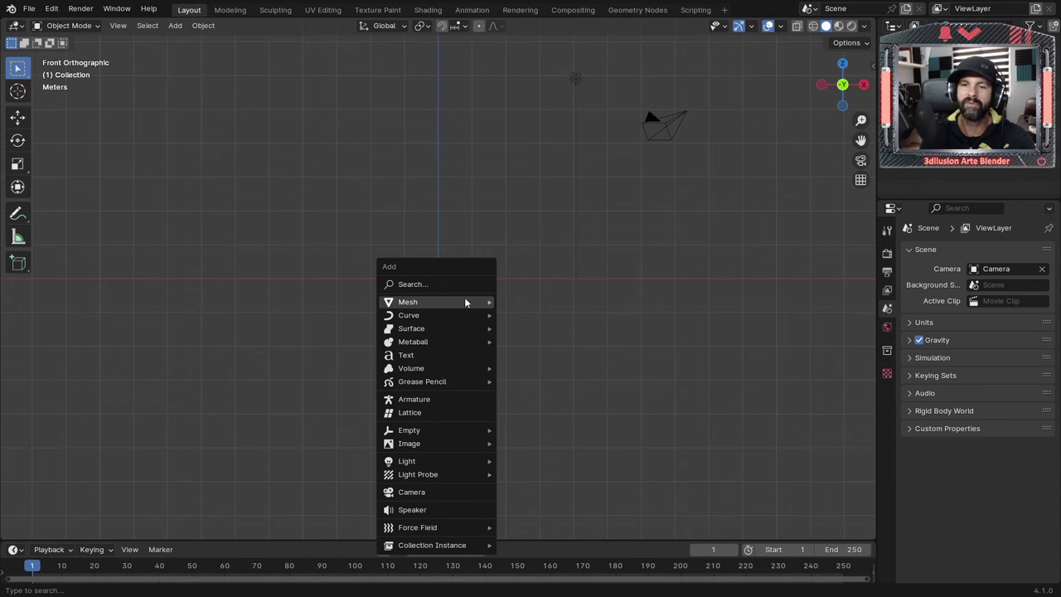
click(537, 341)
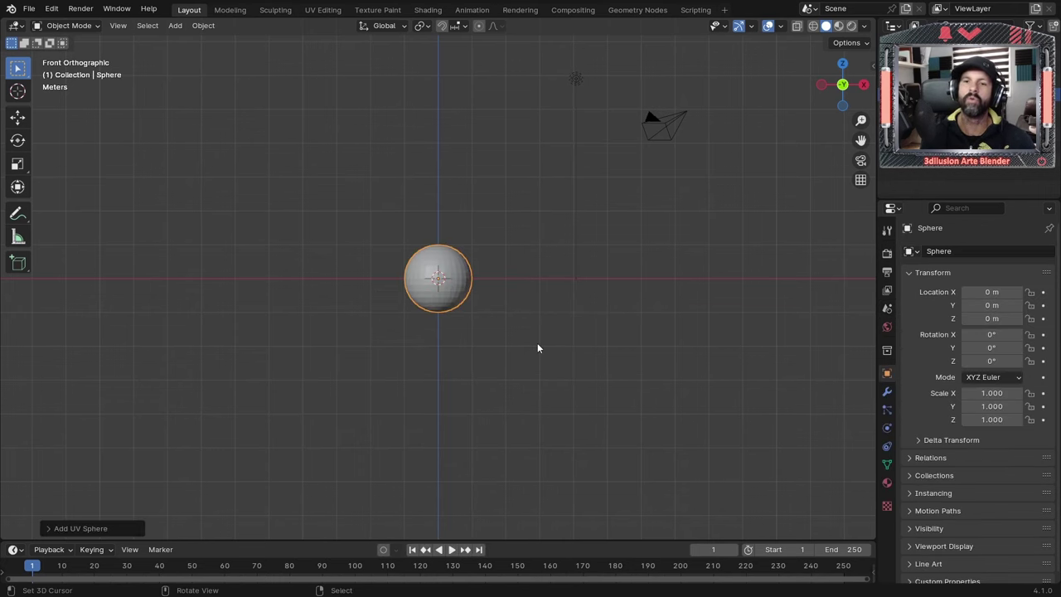
scroll(528, 333, up, 1)
- Apply Shade Smooth to the UV sphere
right_click(527, 333)
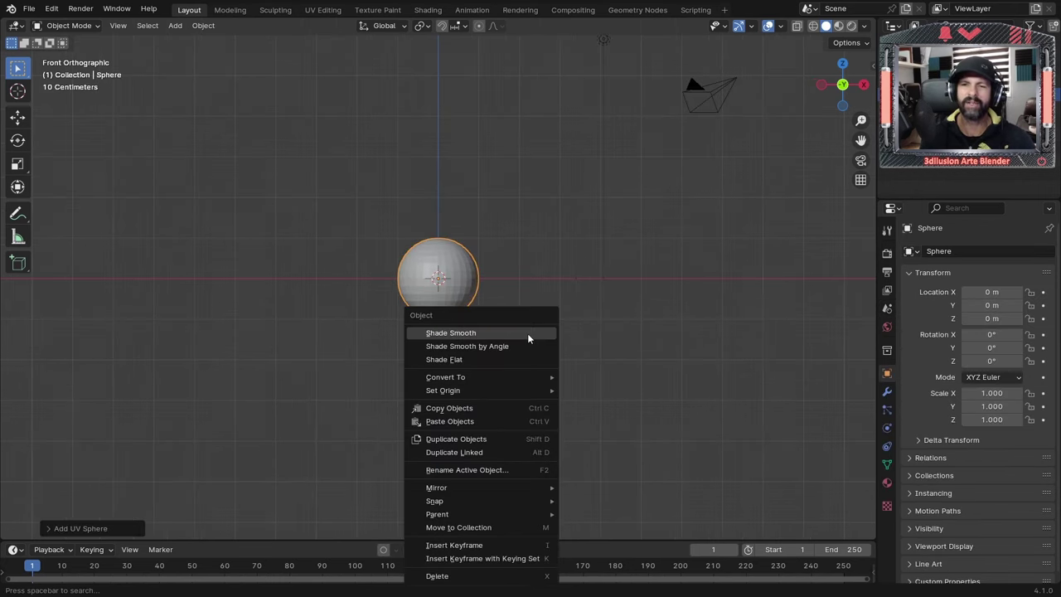
click(475, 332)
scroll(474, 334, up, 3)
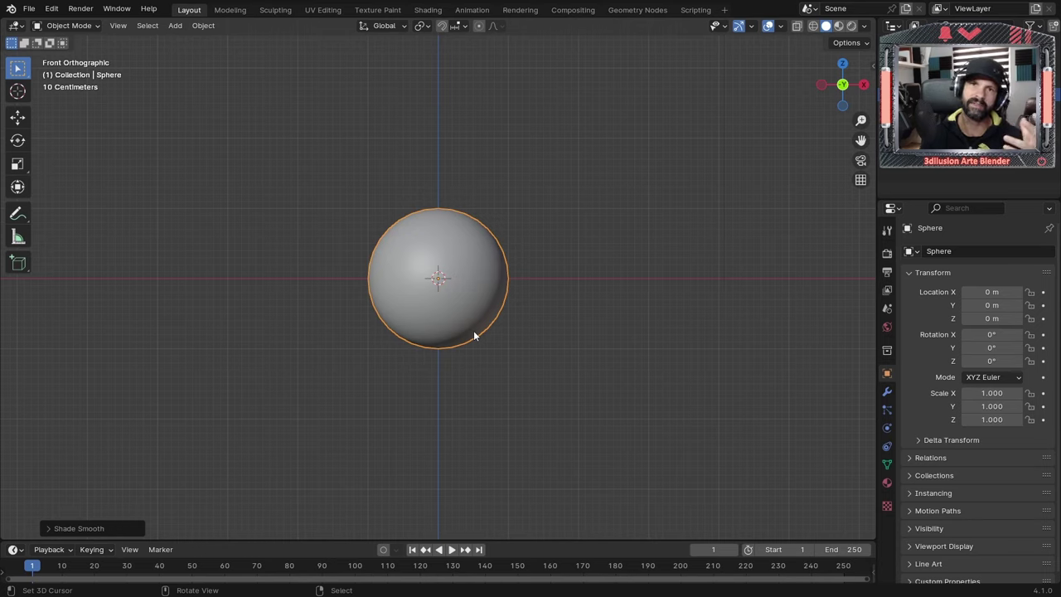
key(shift+a)
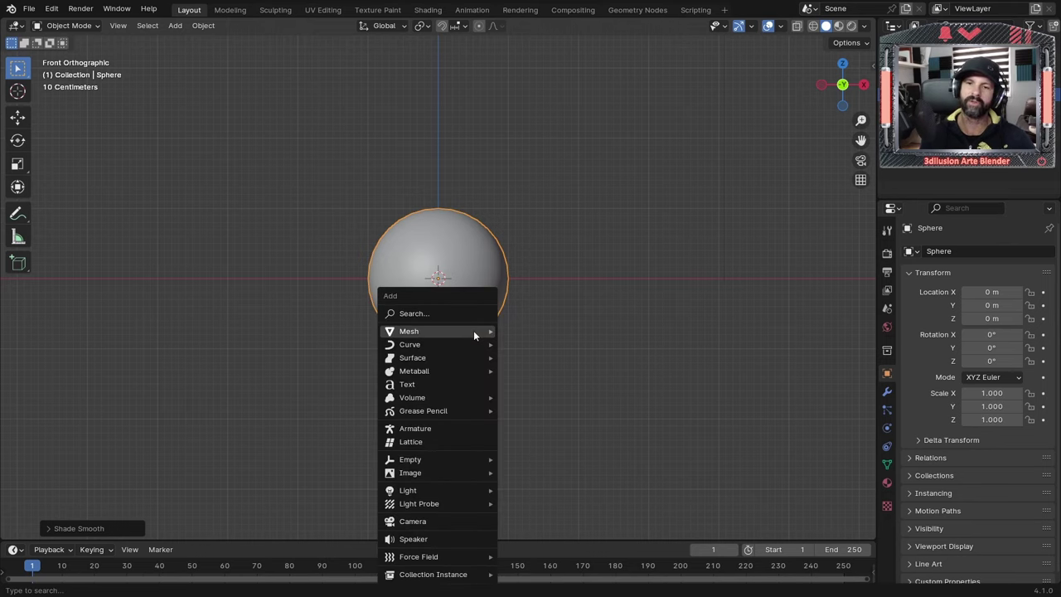
- Add an armature at the origin, make it the active object, and show its Object Data properties
click(416, 429)
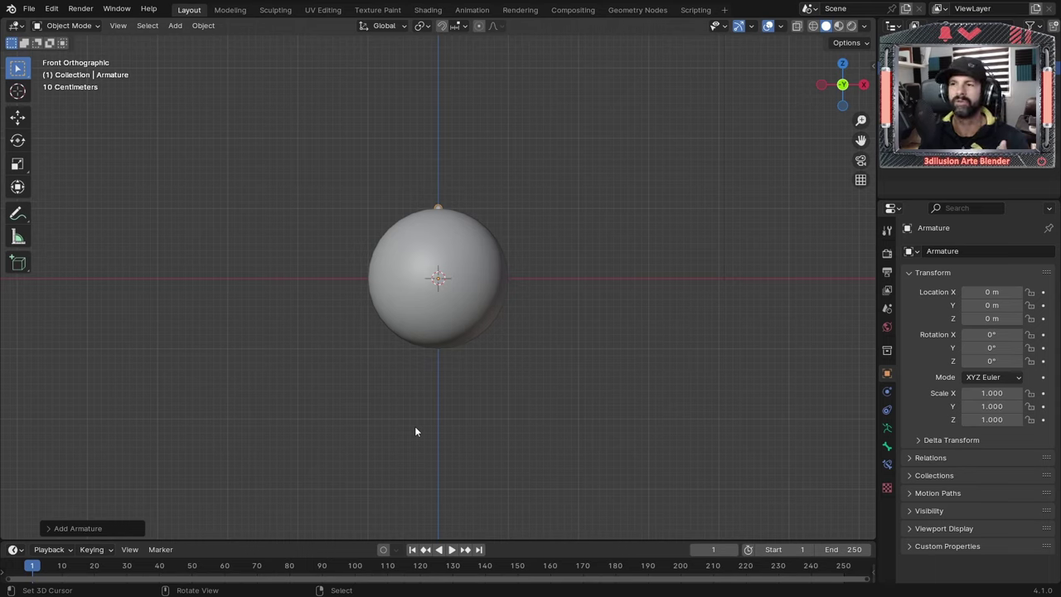
click(421, 316)
click(440, 210)
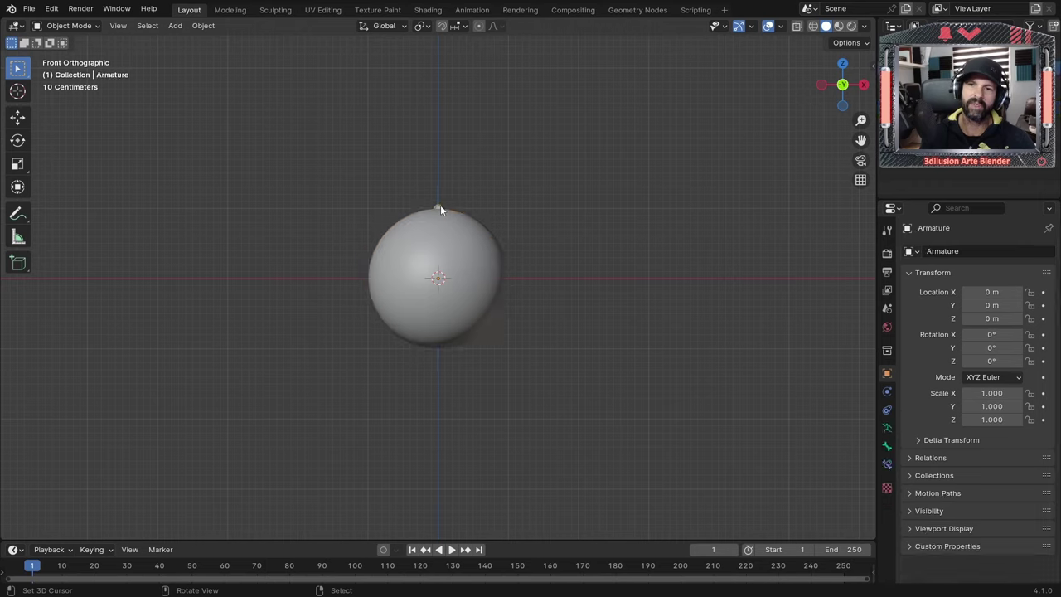
click(888, 429)
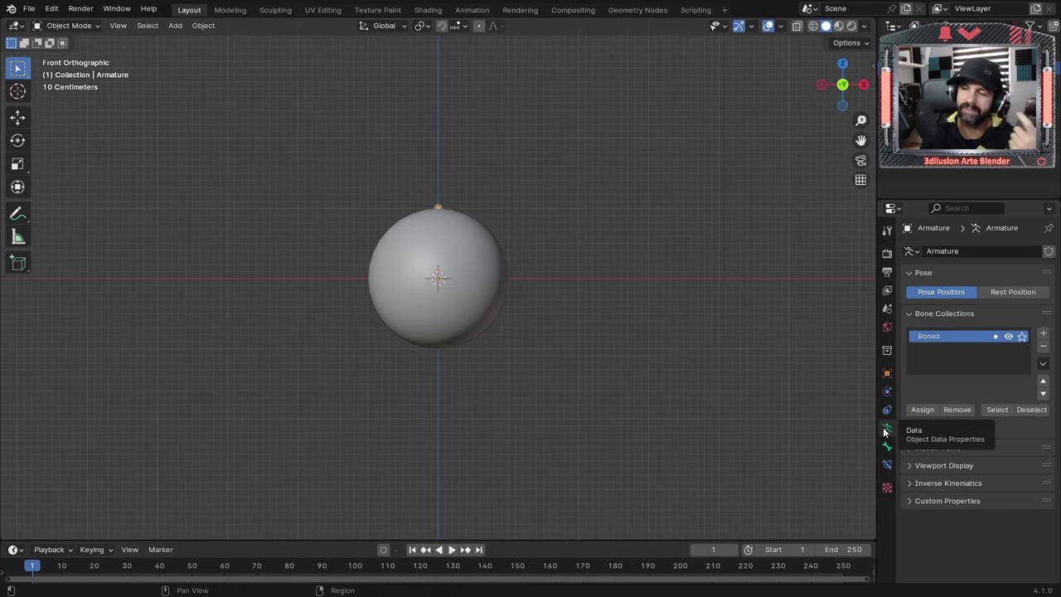
- Enable Names and In Front under the armature's Viewport Display settings
click(914, 468)
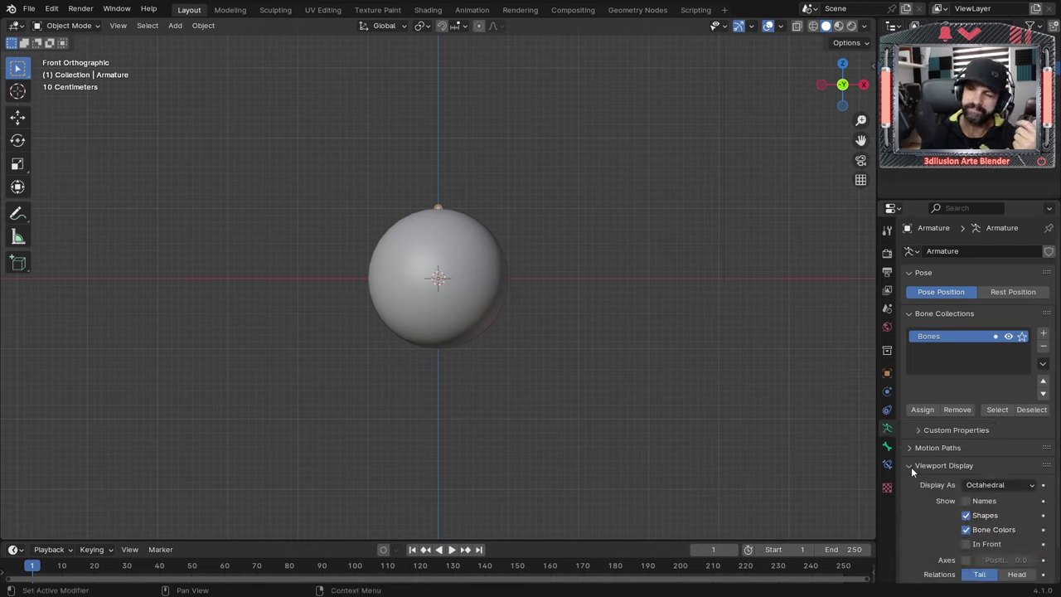
scroll(934, 465, down, 1)
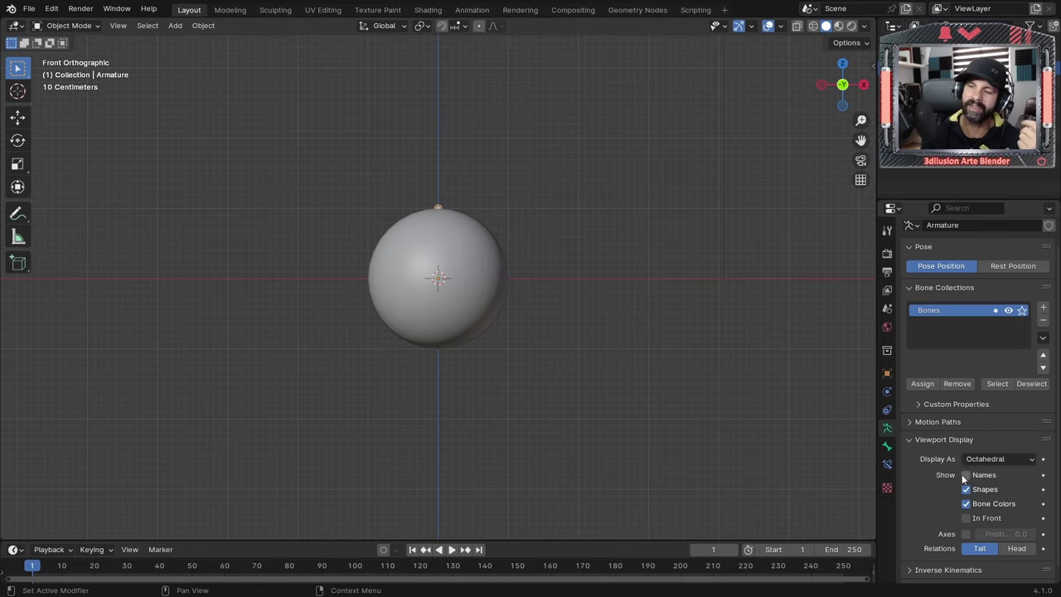
click(966, 475)
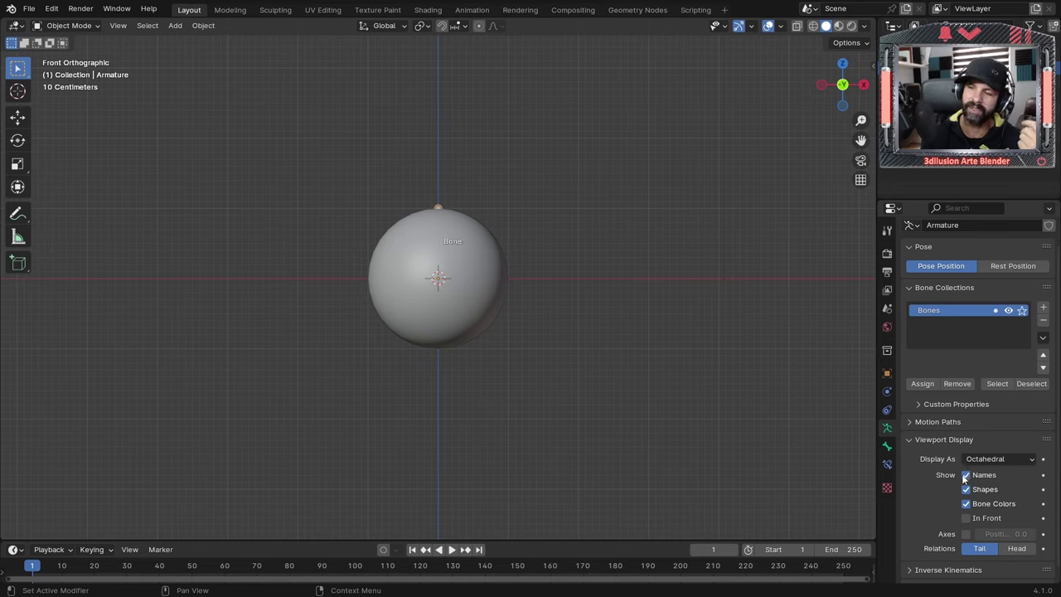
click(966, 518)
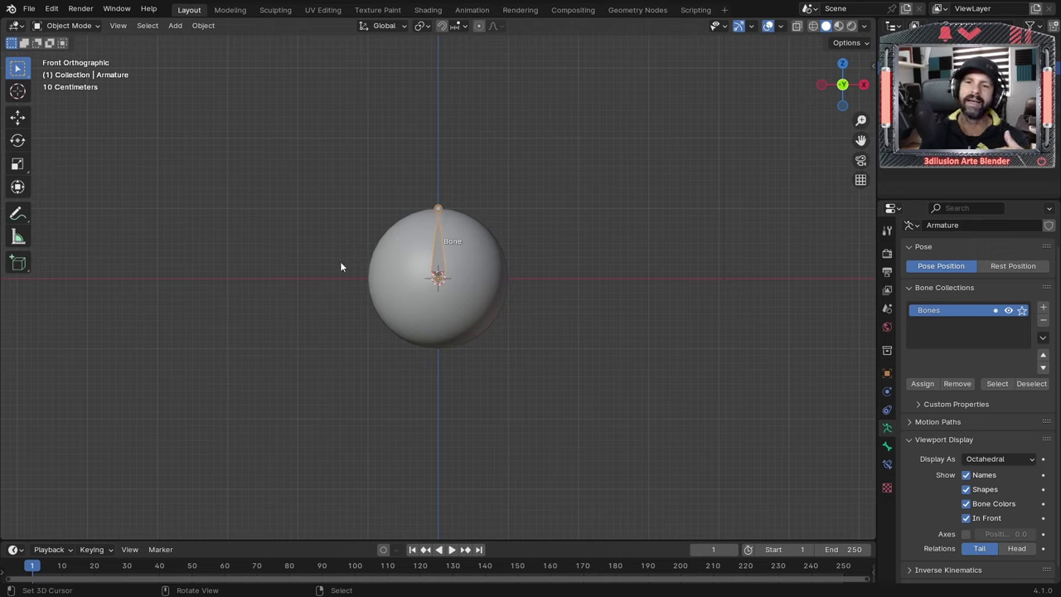
- In Edit Mode, move the bone's head down to the sphere's bottom and add Bone.001 above the sphere
click(67, 25)
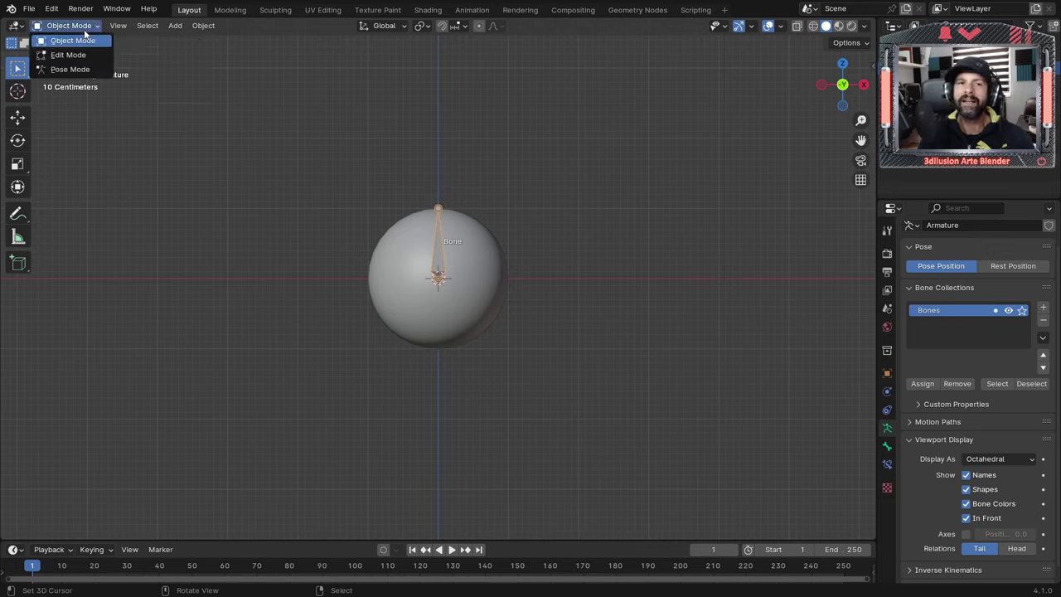
click(82, 51)
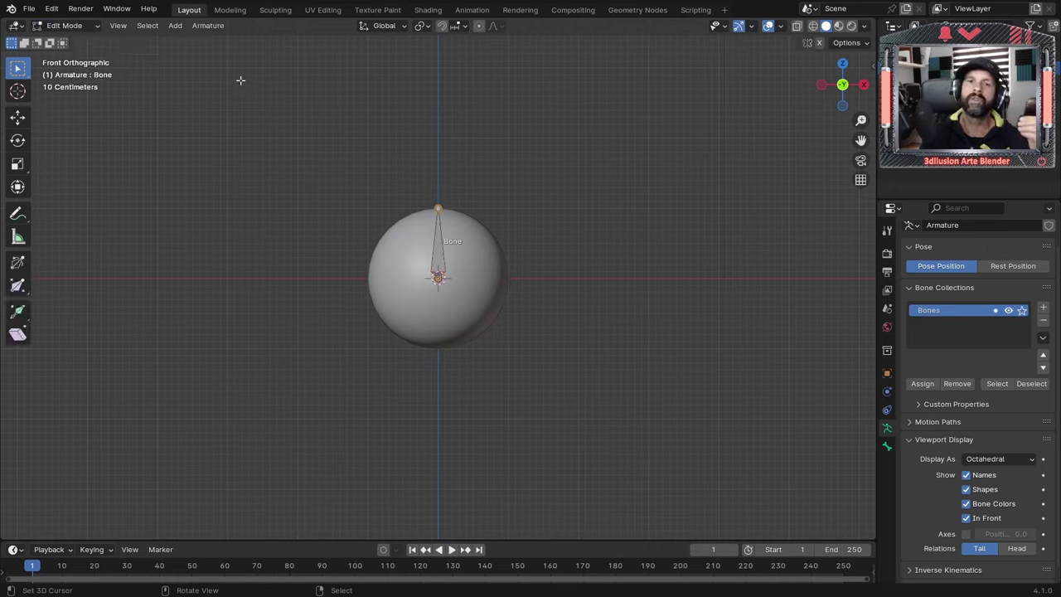
click(437, 278)
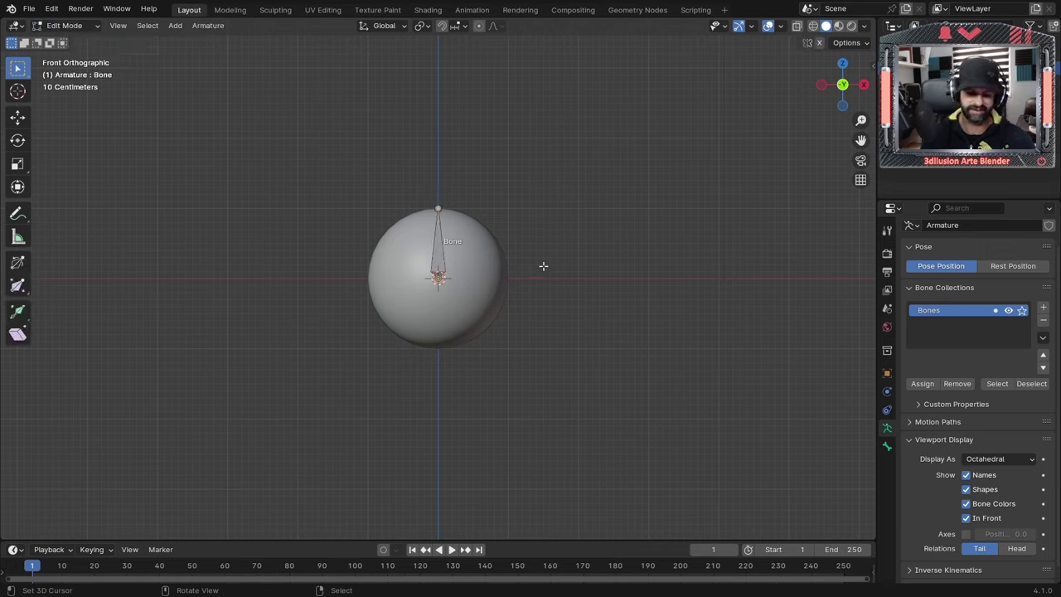
key(g)
key(z)
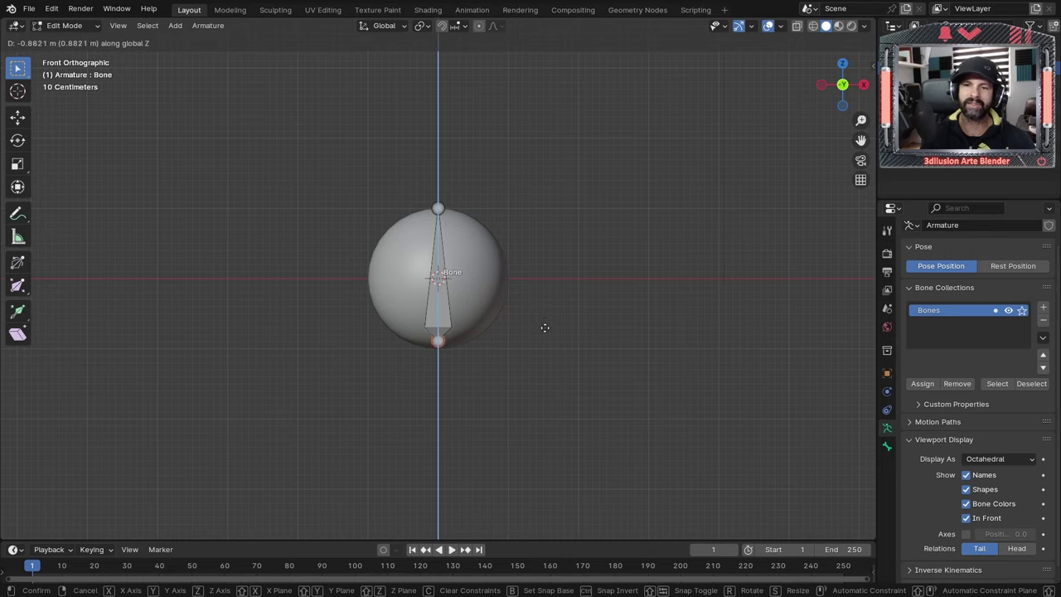
click(544, 328)
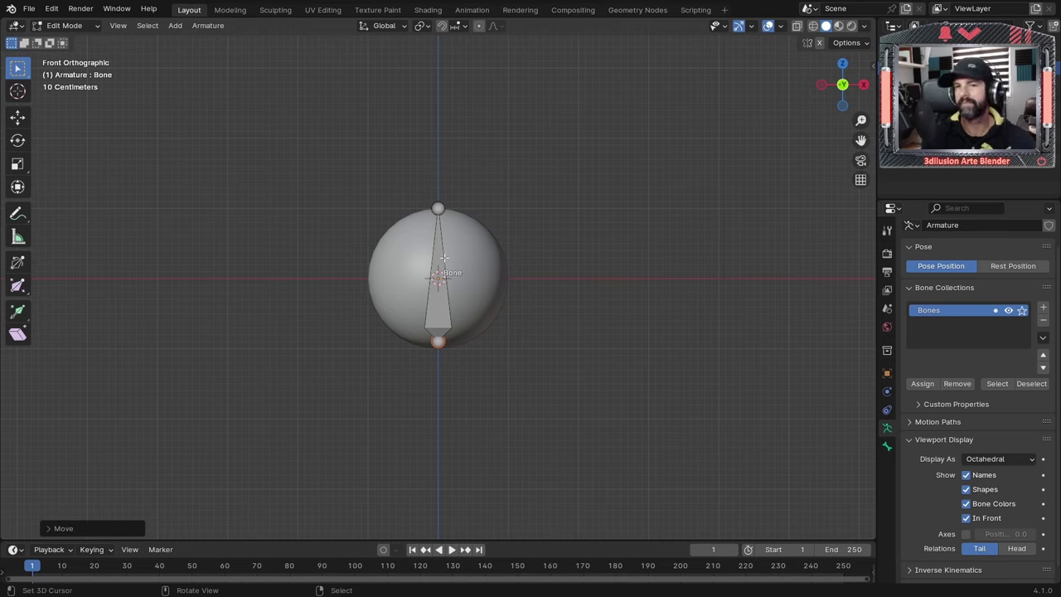
shift+right_click(438, 182)
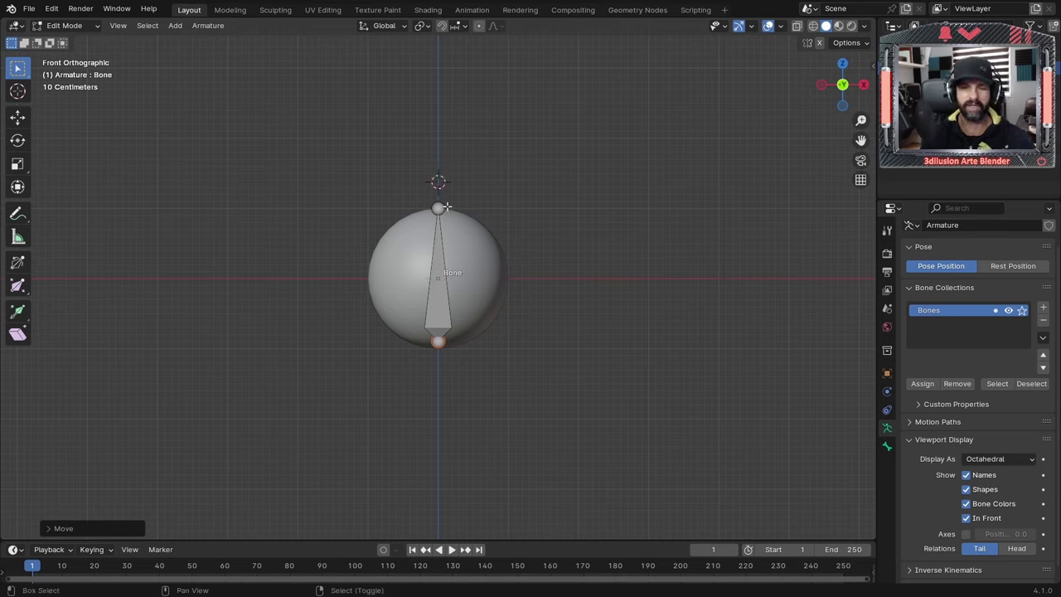
key(shift+a)
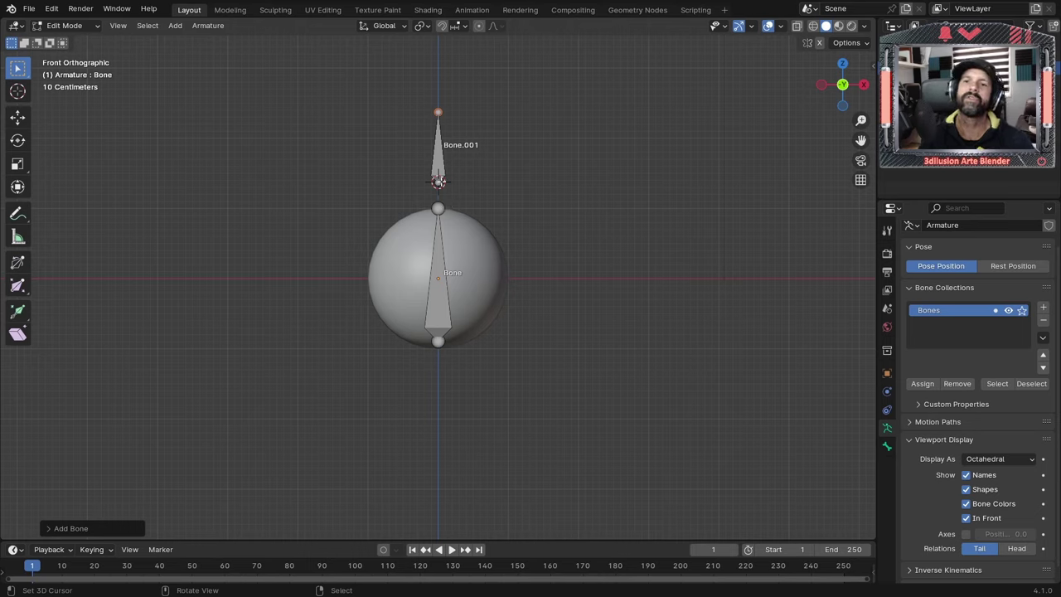
- Add Bone.002 below the sphere, lengthen it downward, and shift it vertically along Z
shift+right_click(437, 377)
key(shift+a)
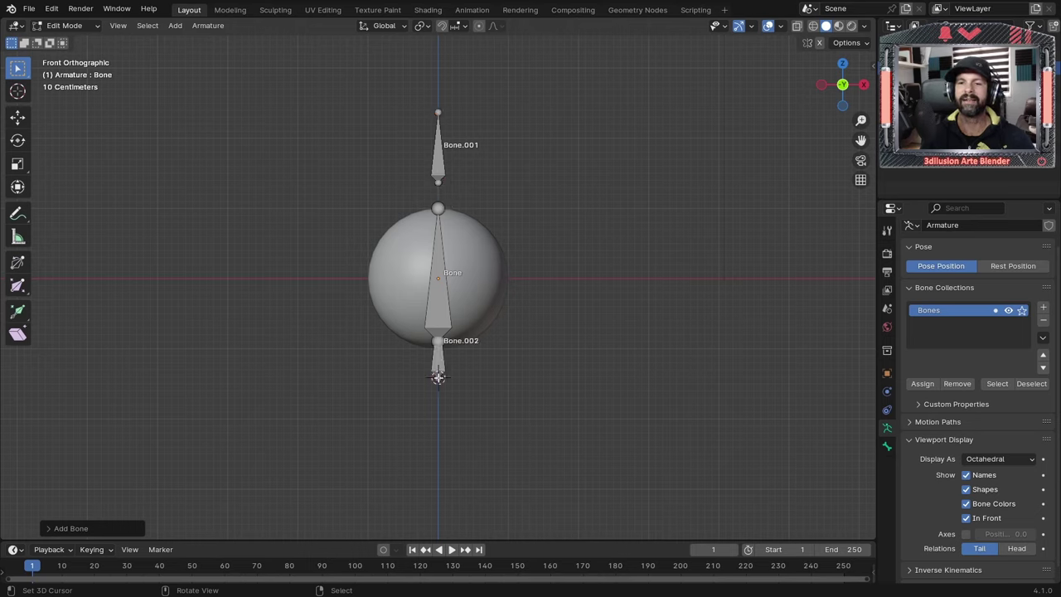
drag(438, 377, 438, 406)
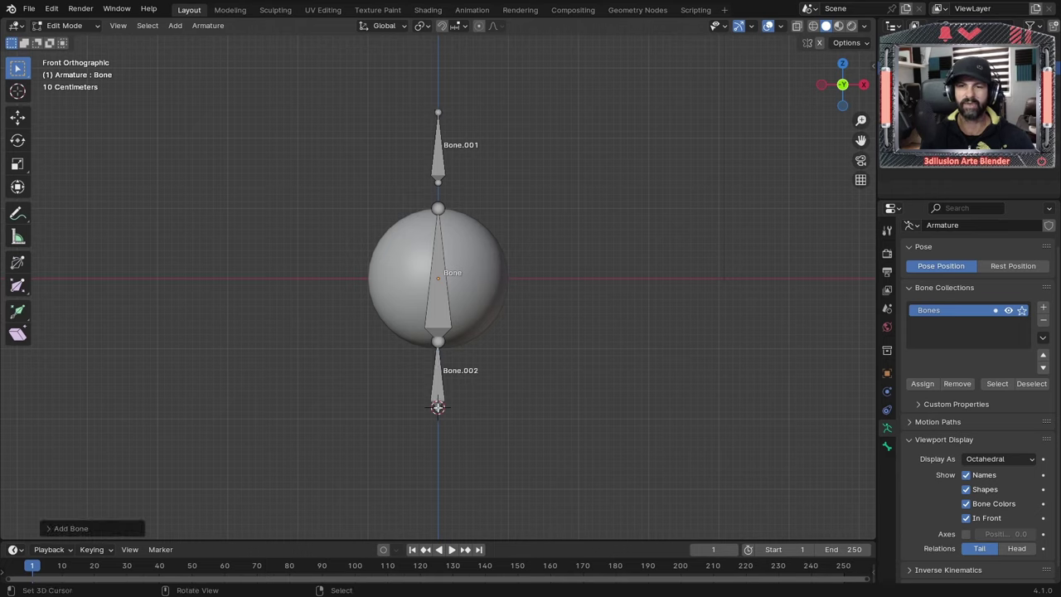
click(437, 392)
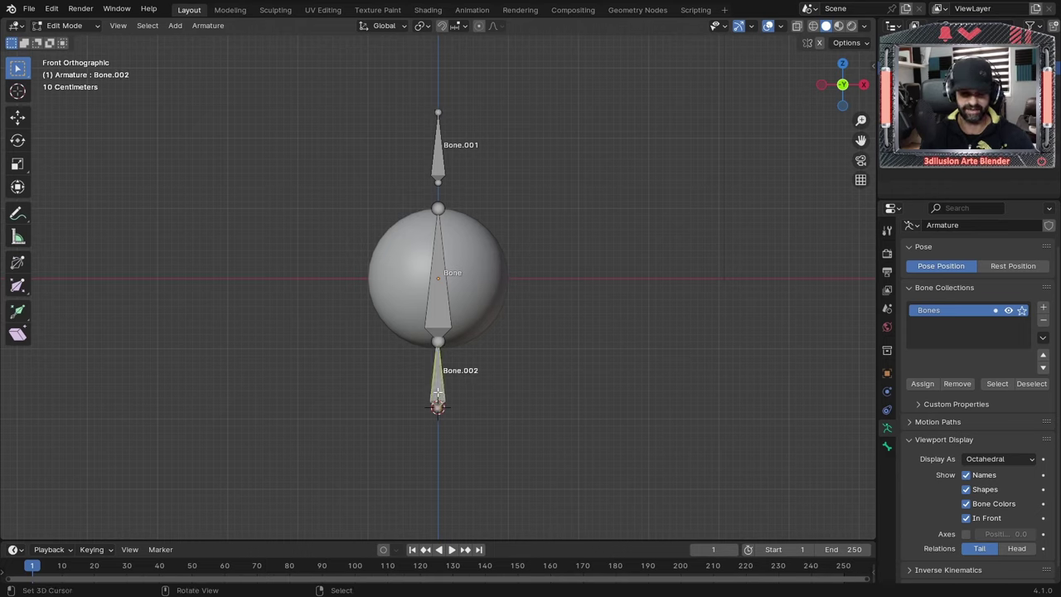
key(g)
key(z)
click(490, 366)
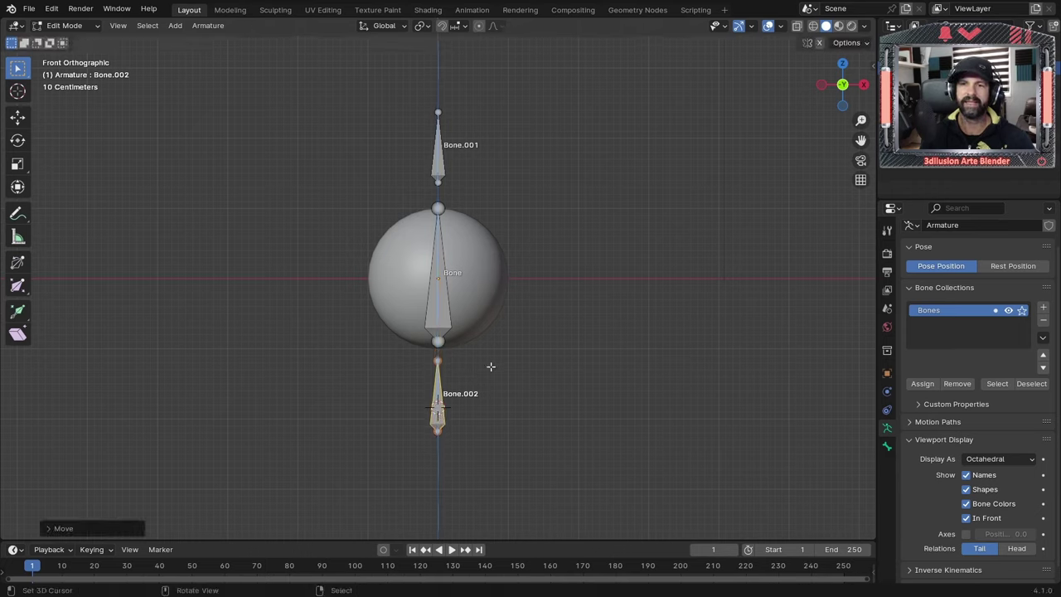
- Lower Bone.001 slightly along Z and add Bone.003 beside the sphere
click(440, 154)
key(g)
key(z)
click(556, 284)
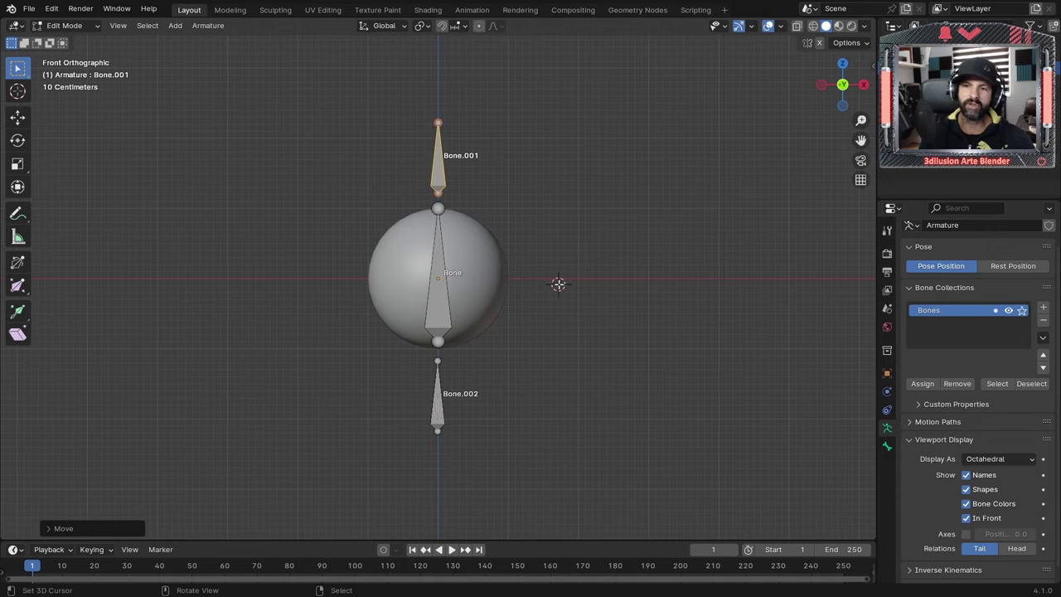
key(shift+a)
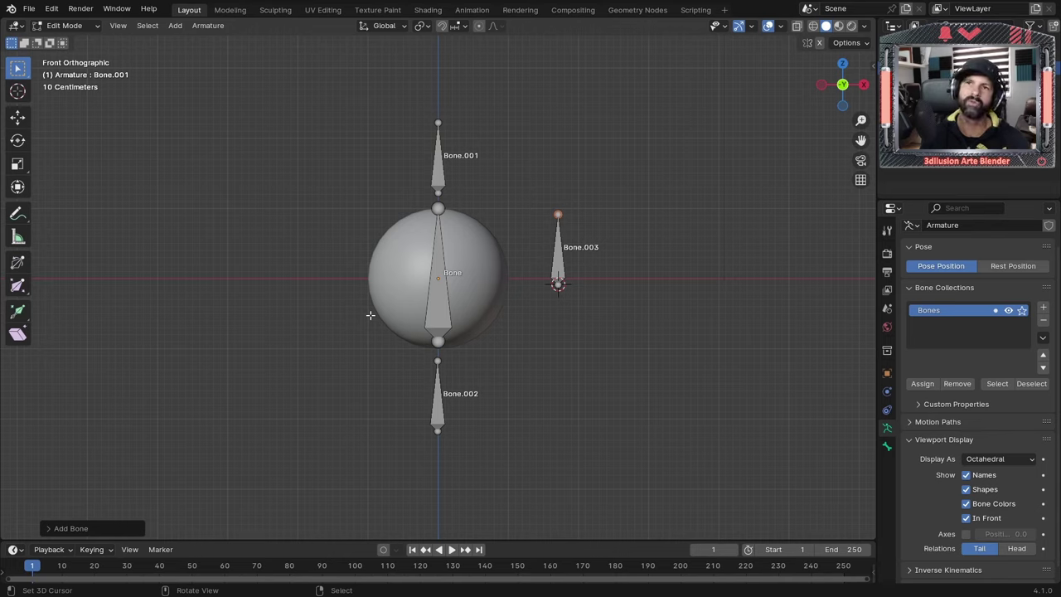
- Extrude Bone.004 from the central bone's top joint toward the upper right, then select both bones
click(435, 299)
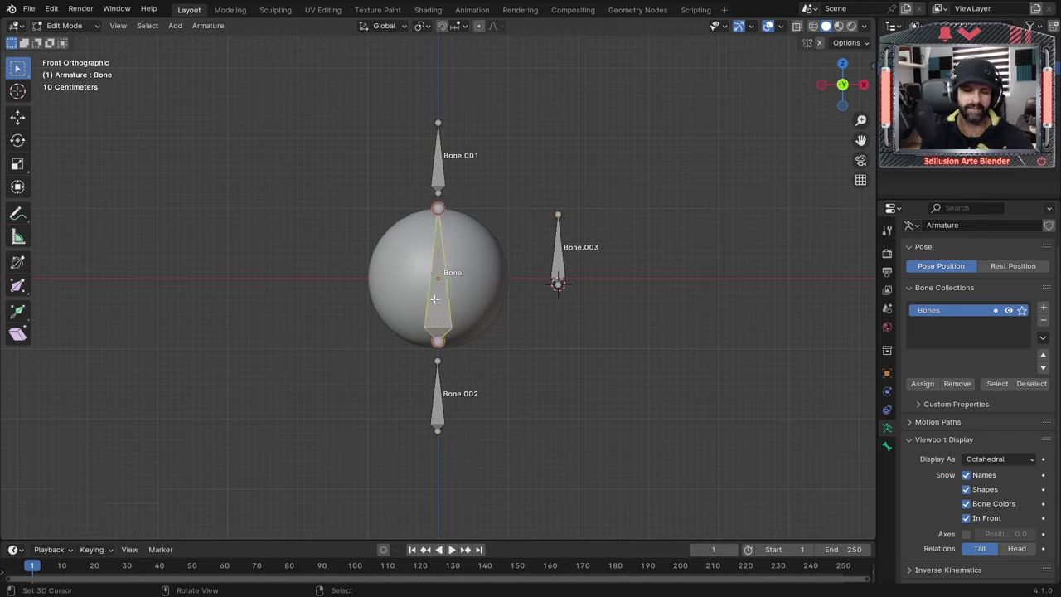
click(438, 208)
key(e)
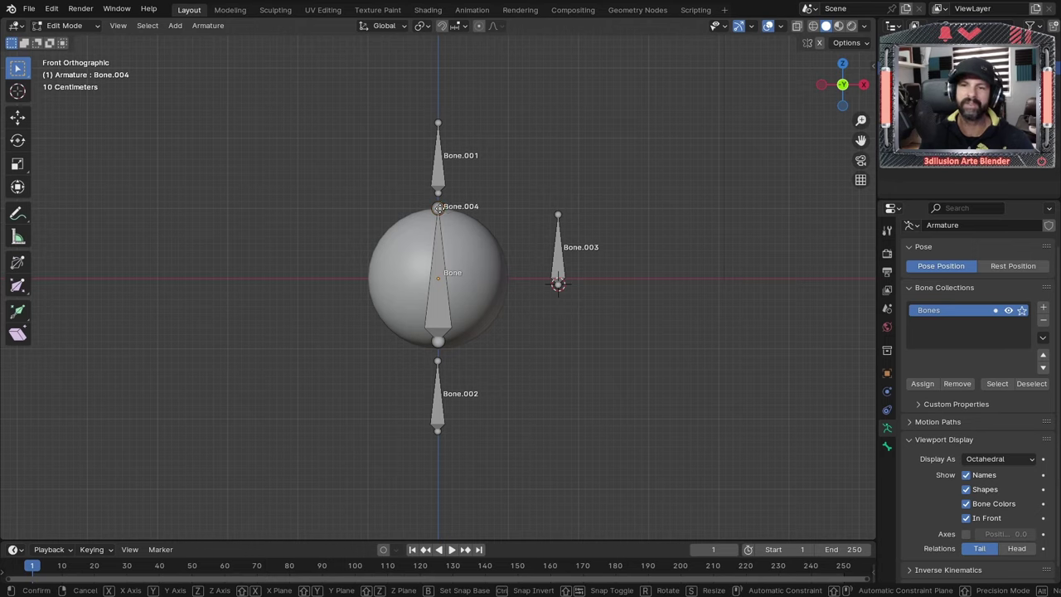
click(529, 173)
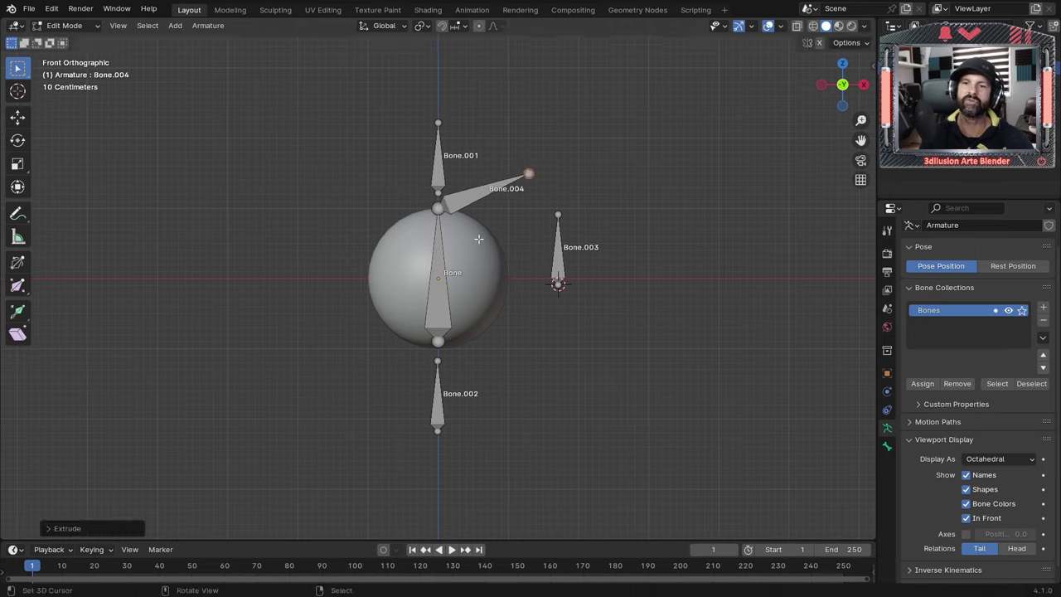
click(433, 238)
shift+click(456, 200)
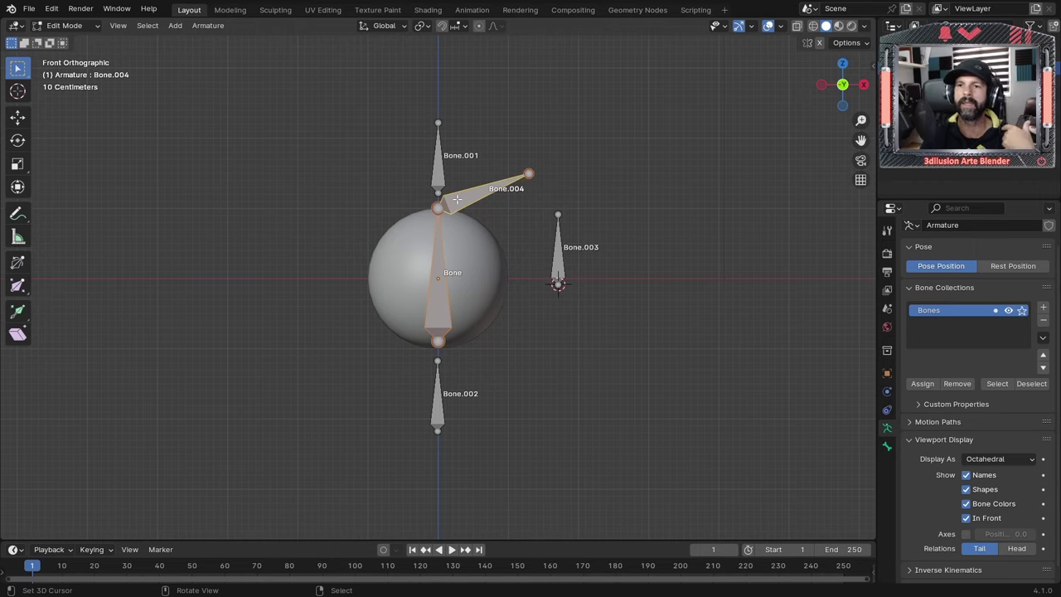
- Extrude a test Bone.005 from the central bone's bottom joint and move it down-right
click(440, 340)
click(489, 199)
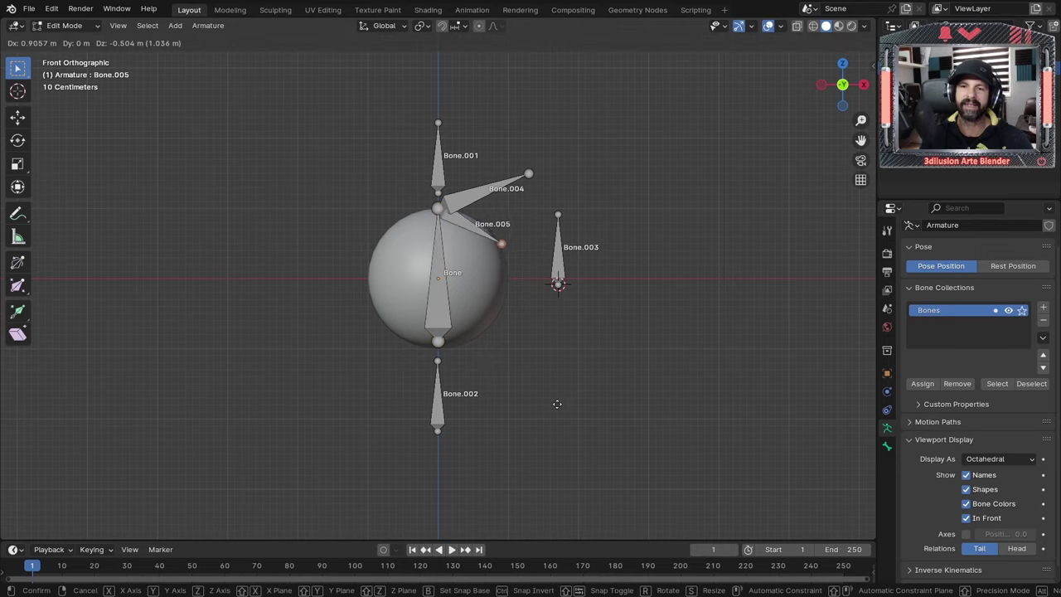
key(ctrl+z)
click(437, 342)
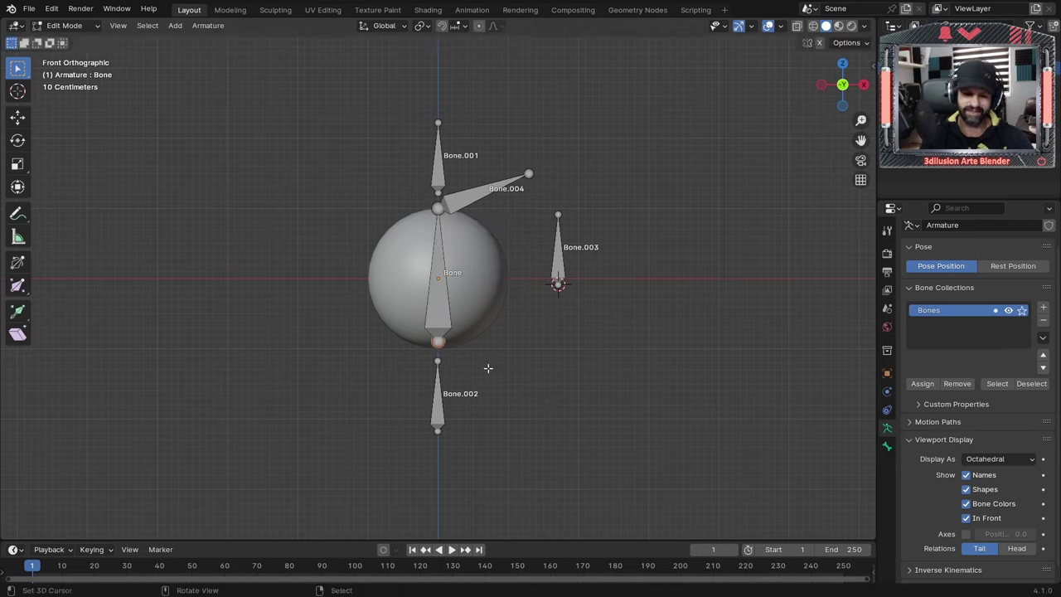
key(e)
click(556, 417)
click(459, 358)
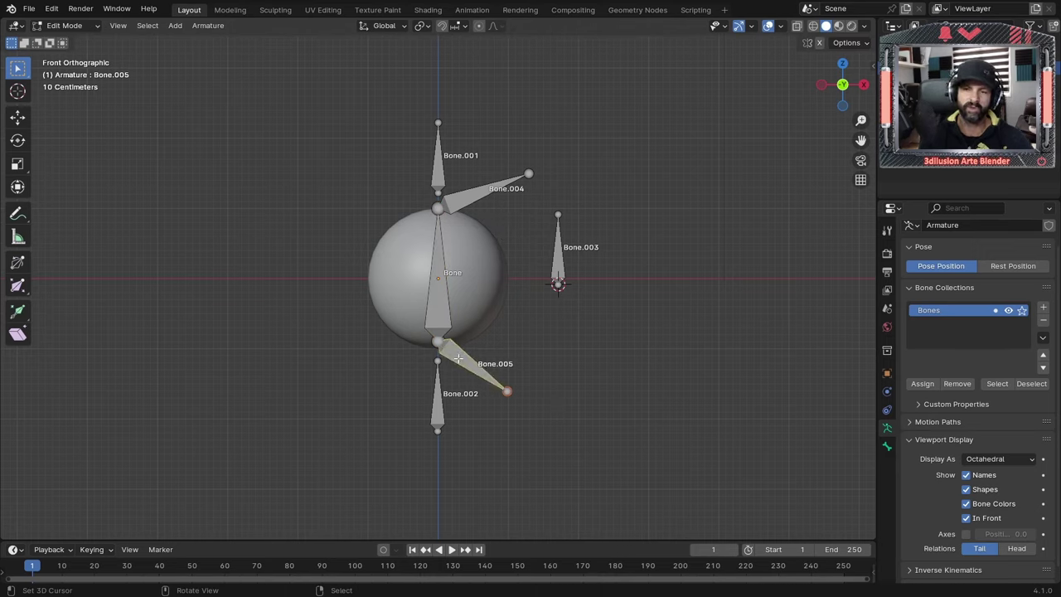
key(g)
click(635, 369)
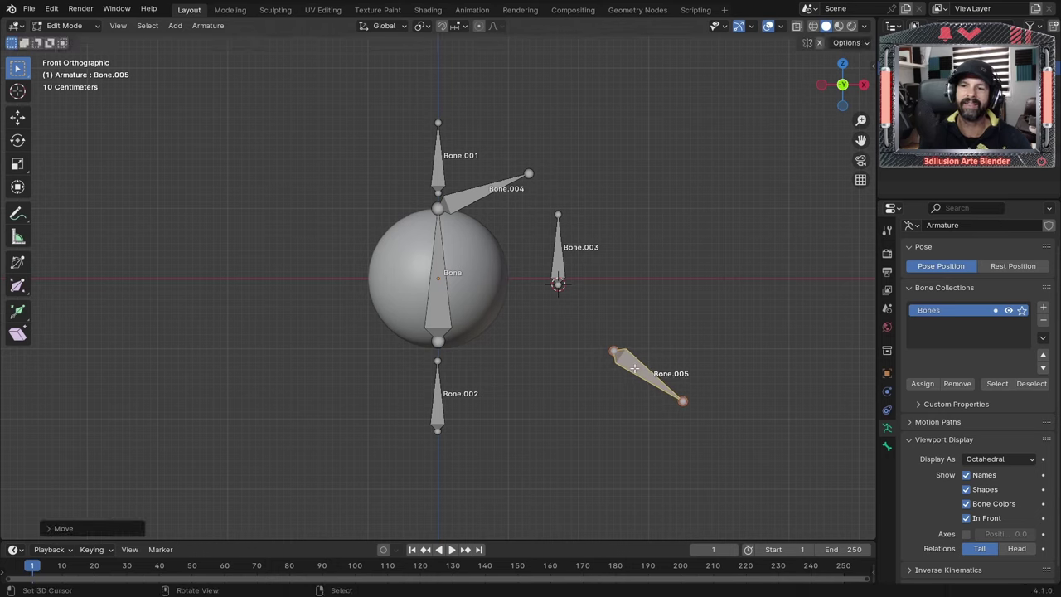
- Undo a trial move of Bone.004, then delete Bone.004 and Bone.005
click(467, 202)
key(g)
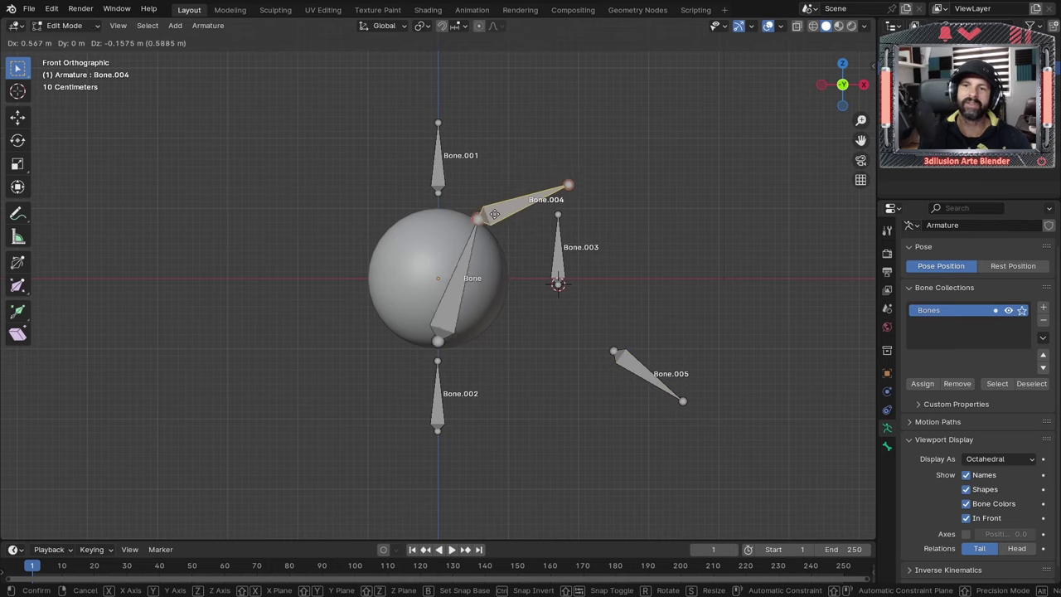
click(478, 160)
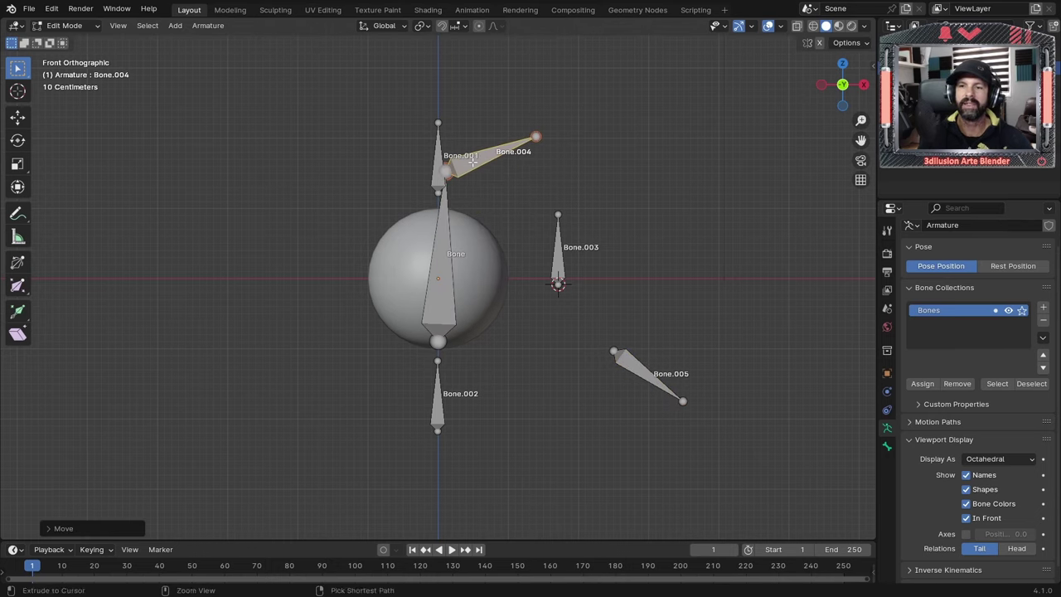
key(ctrl+z)
key(ctrl+z)
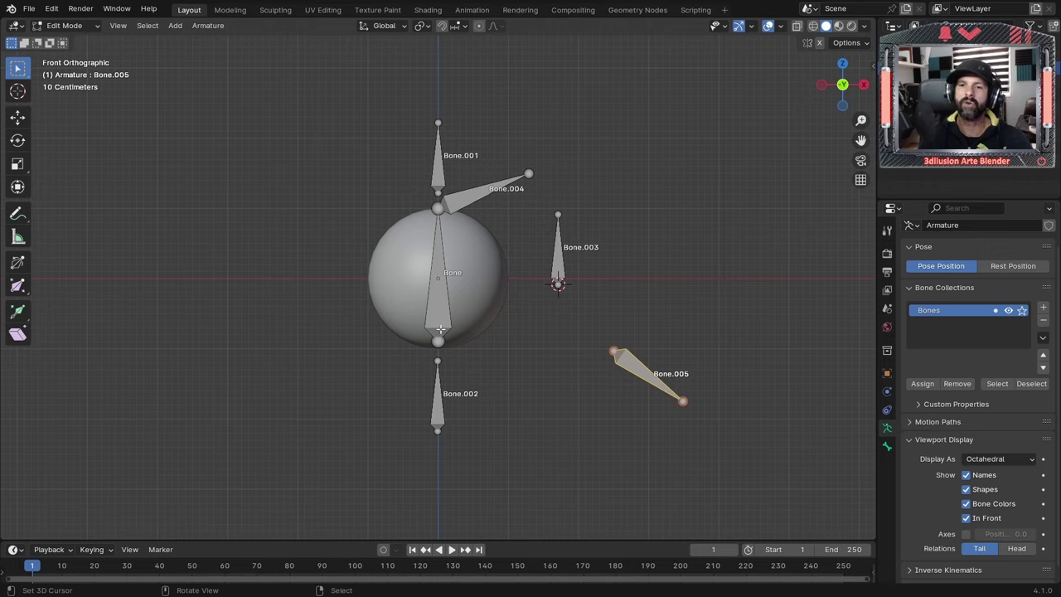
click(463, 196)
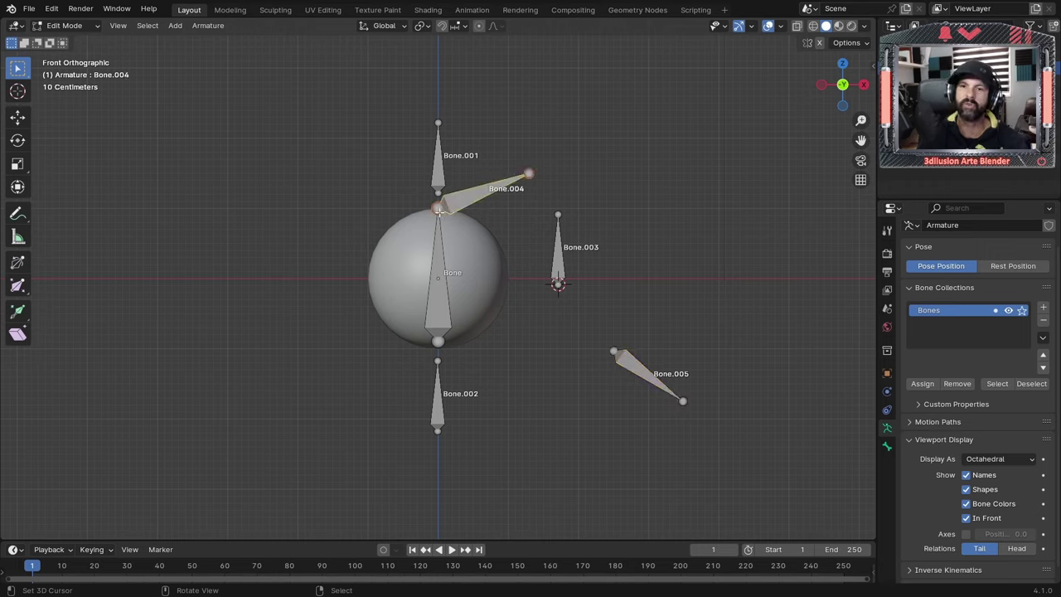
key(x)
click(439, 351)
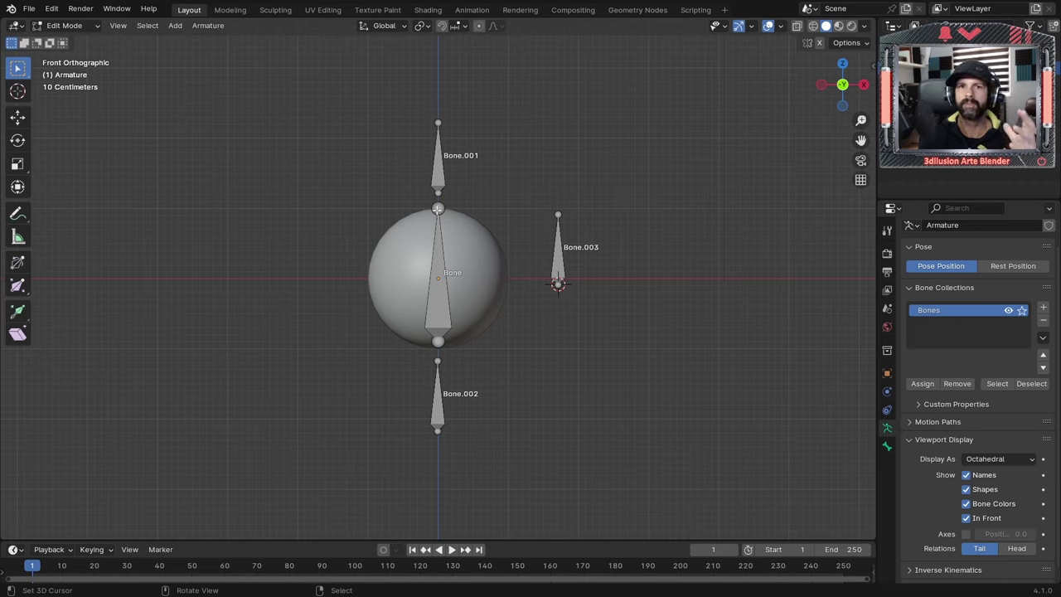
- Add Bone.005 and Bone.006 off the central bone's top and bottom joints
click(438, 209)
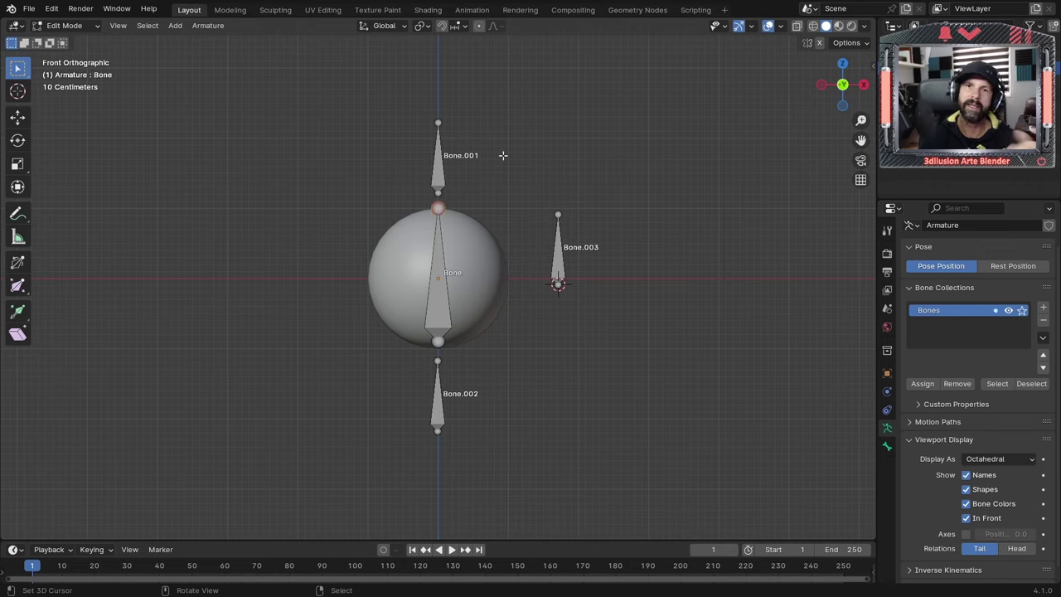
click(439, 341)
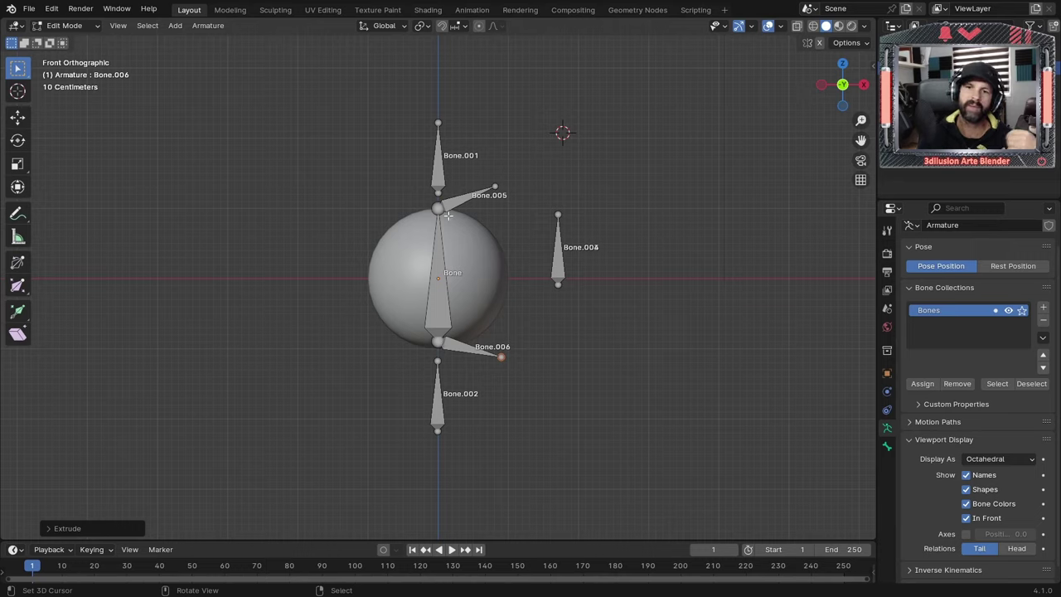
click(432, 300)
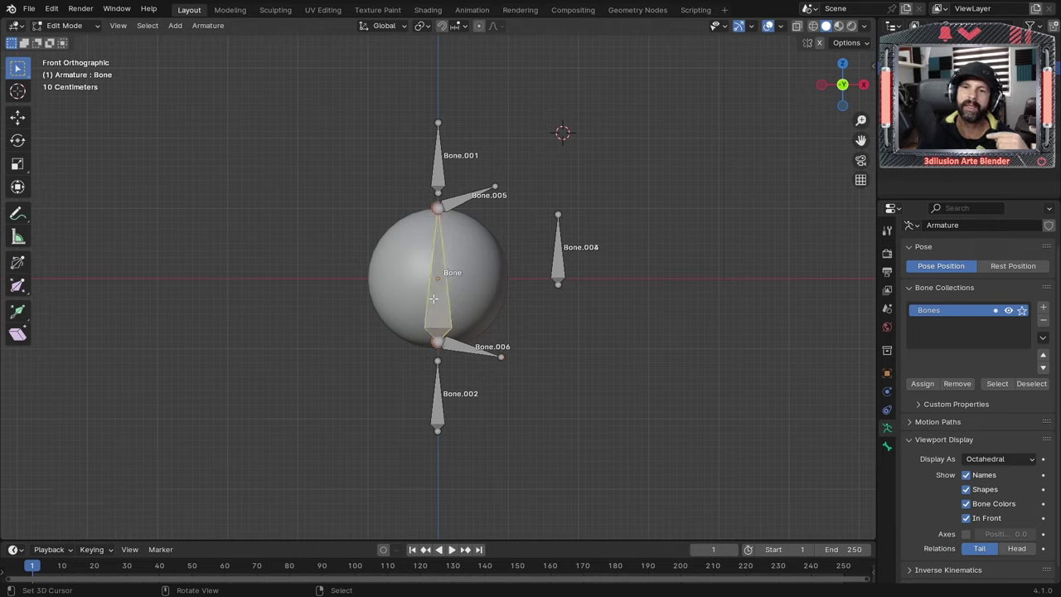
- Return to Object Mode, select the armature, and switch it to Pose Mode
key(Tab)
click(435, 275)
click(435, 275)
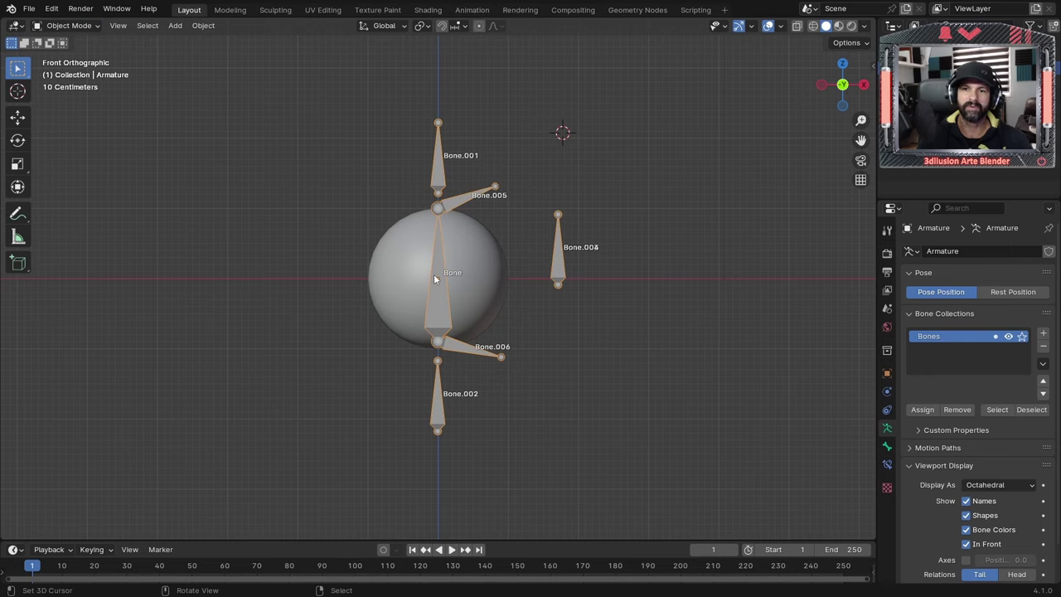
click(67, 25)
click(58, 71)
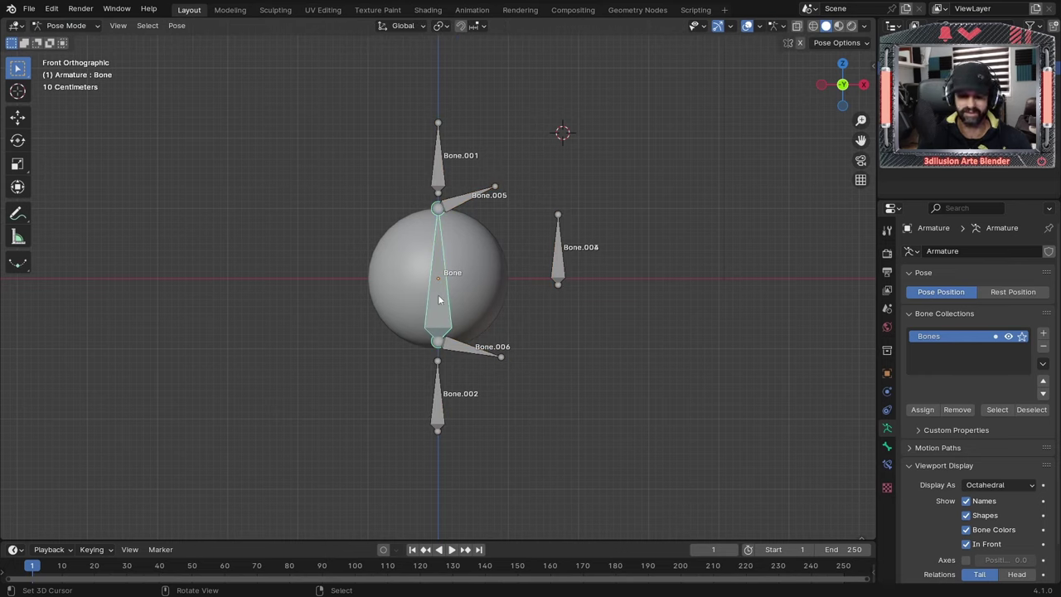
- Pose the central bone left of the sphere, compare Bone.005 and Bone.006, then return to Edit Mode
drag(439, 299, 229, 304)
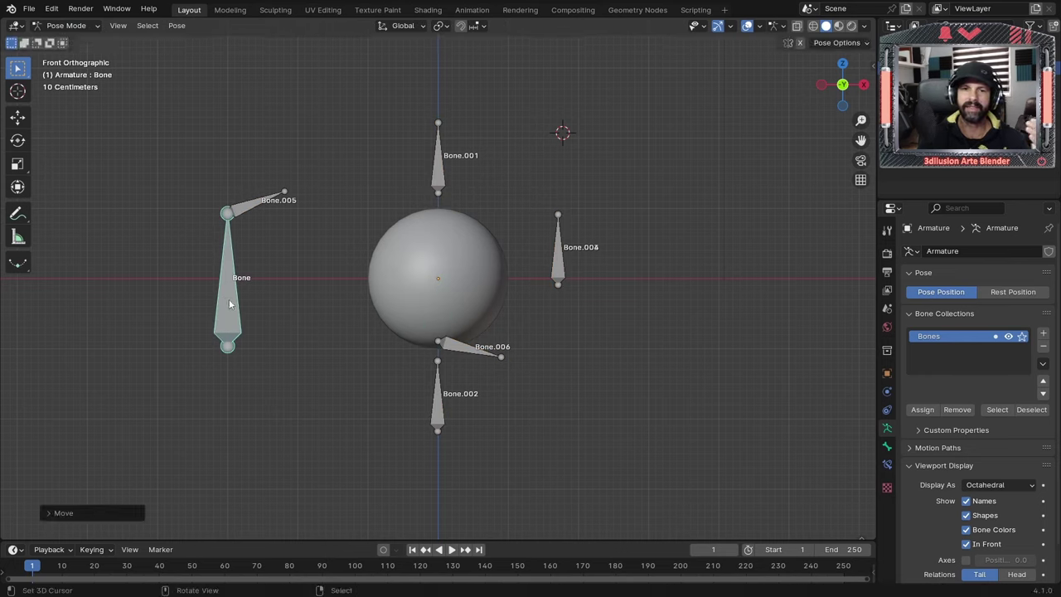
click(241, 209)
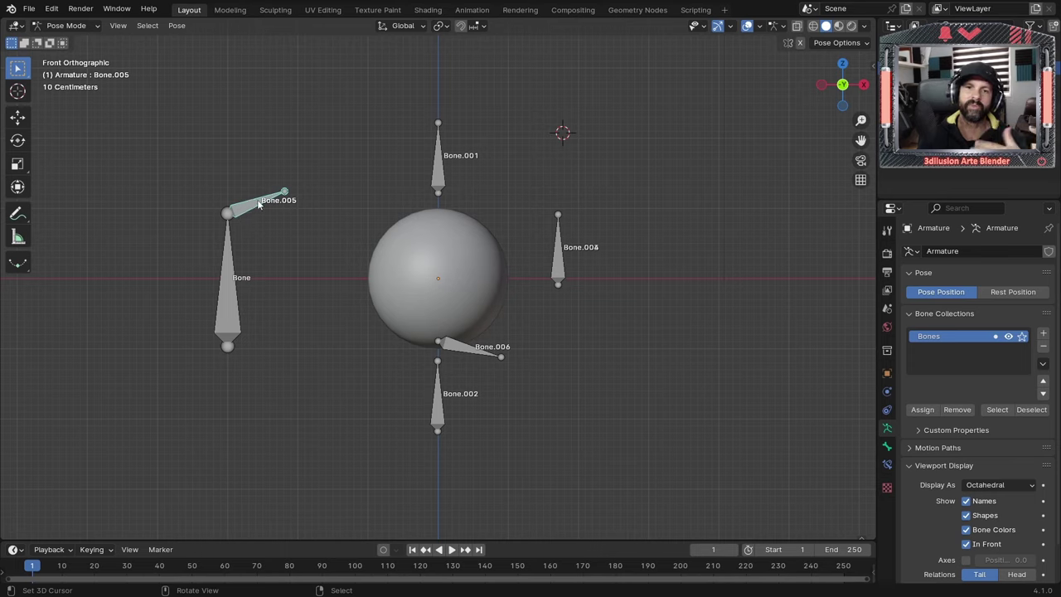
click(233, 313)
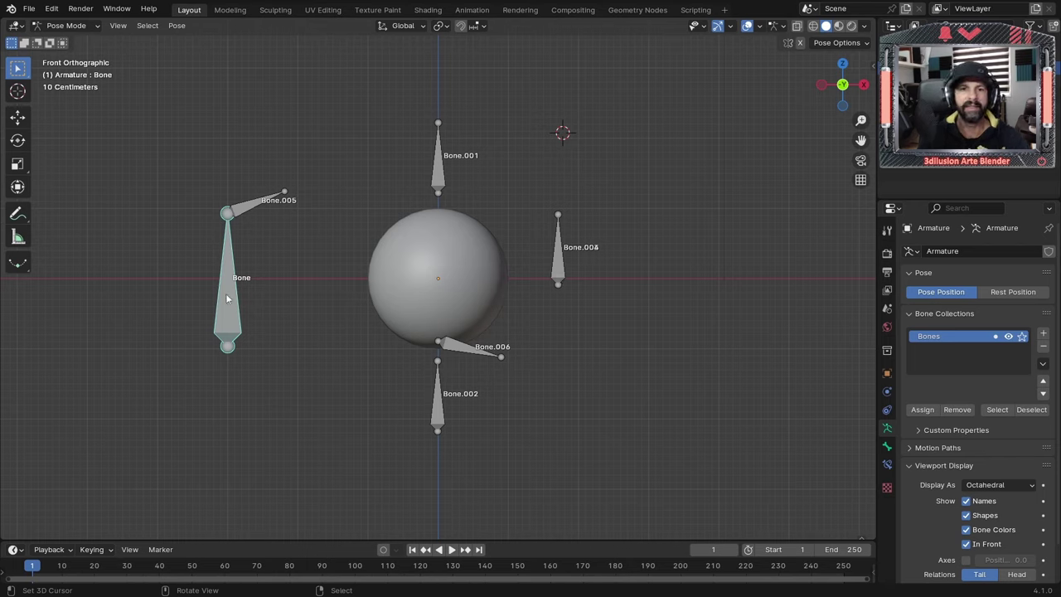
click(447, 347)
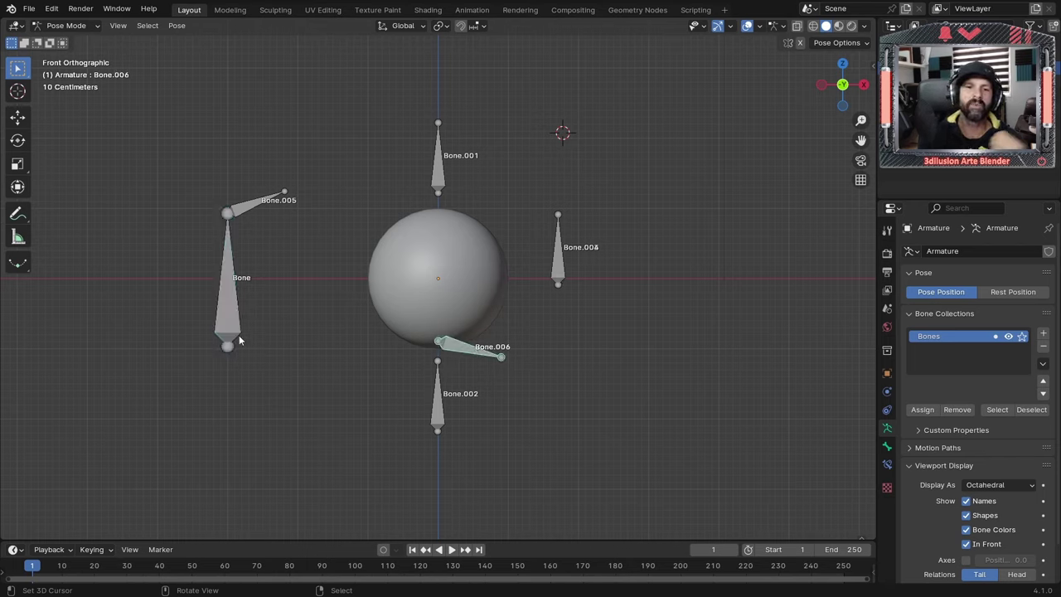
click(230, 331)
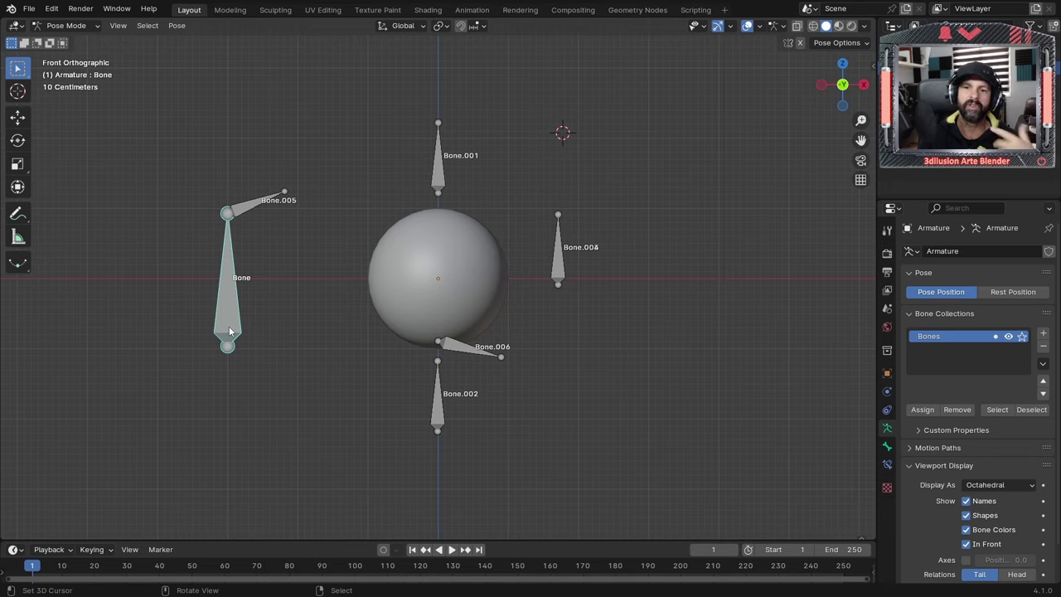
click(462, 353)
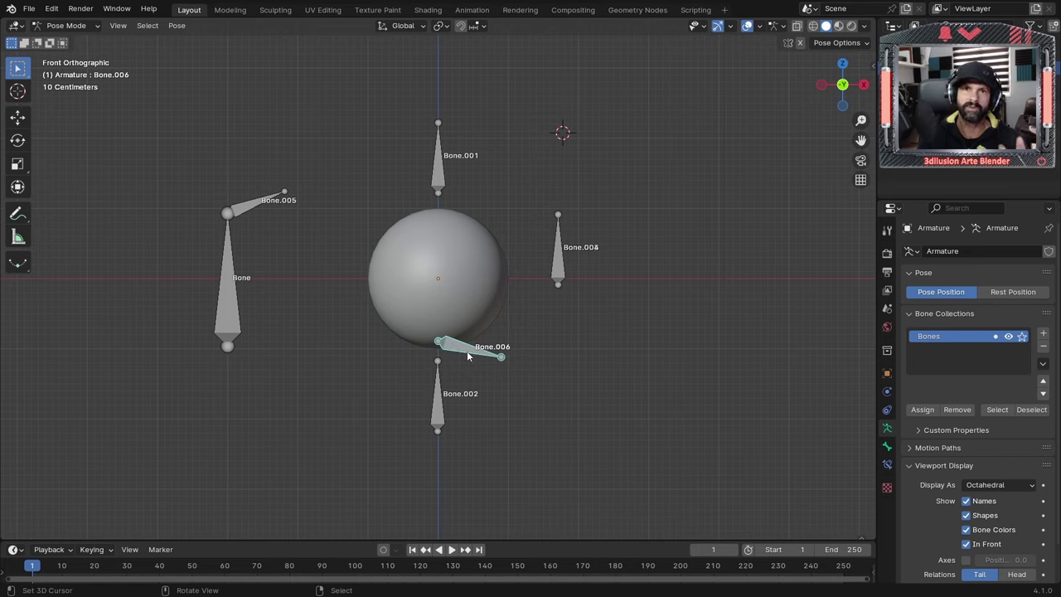
key(Tab)
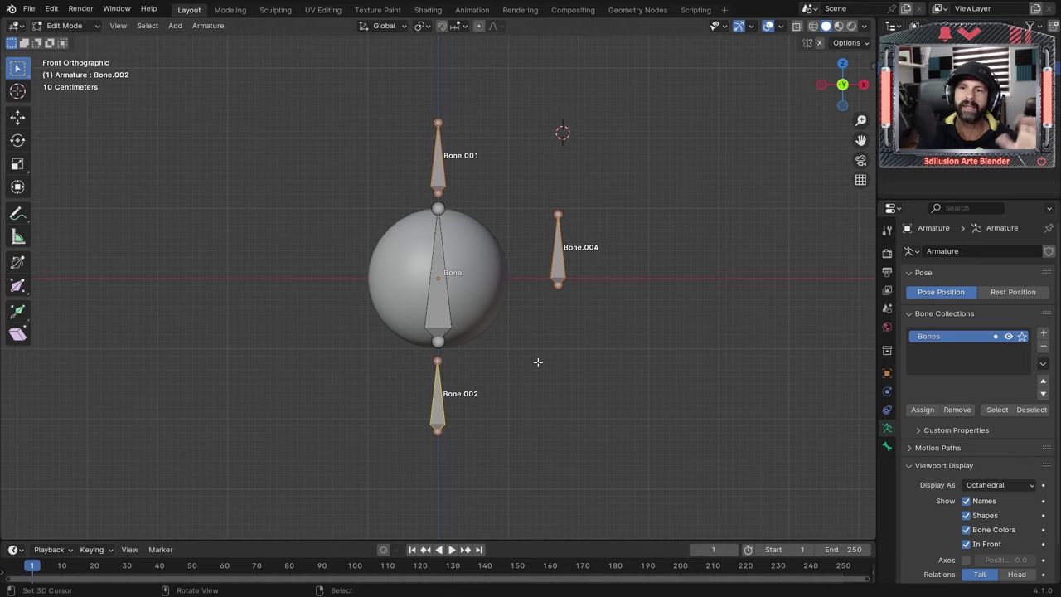
- Select the central bone, show its Object Constraint properties, and put the armature in Pose Mode
click(442, 306)
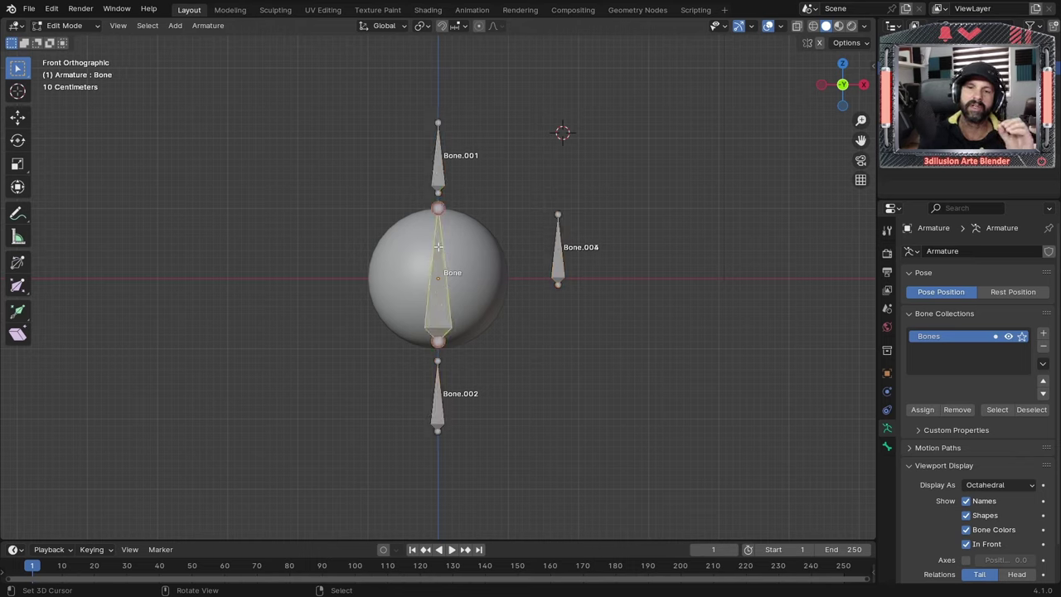
click(463, 291)
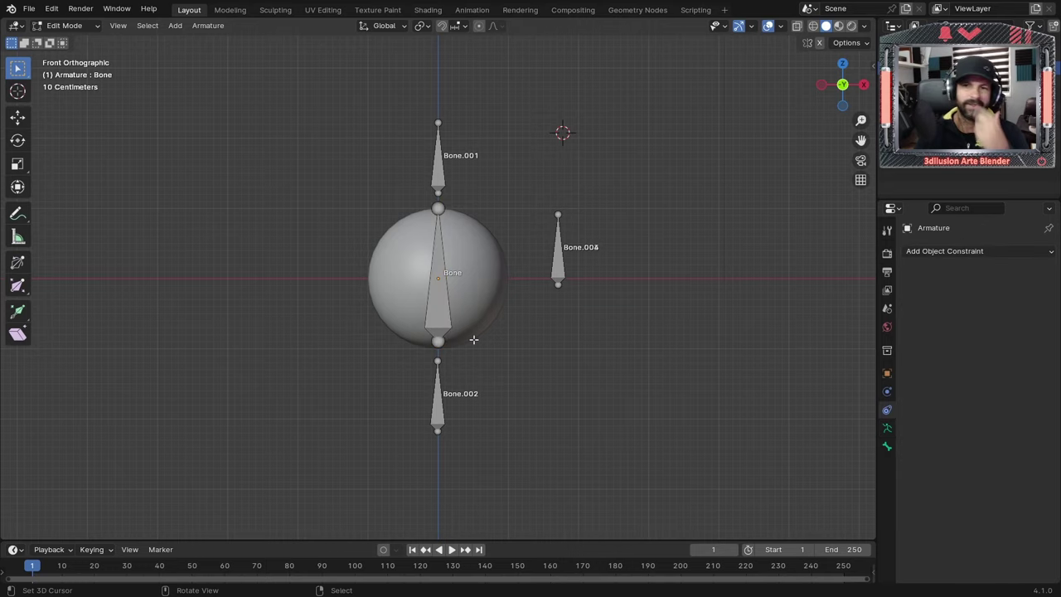
click(437, 279)
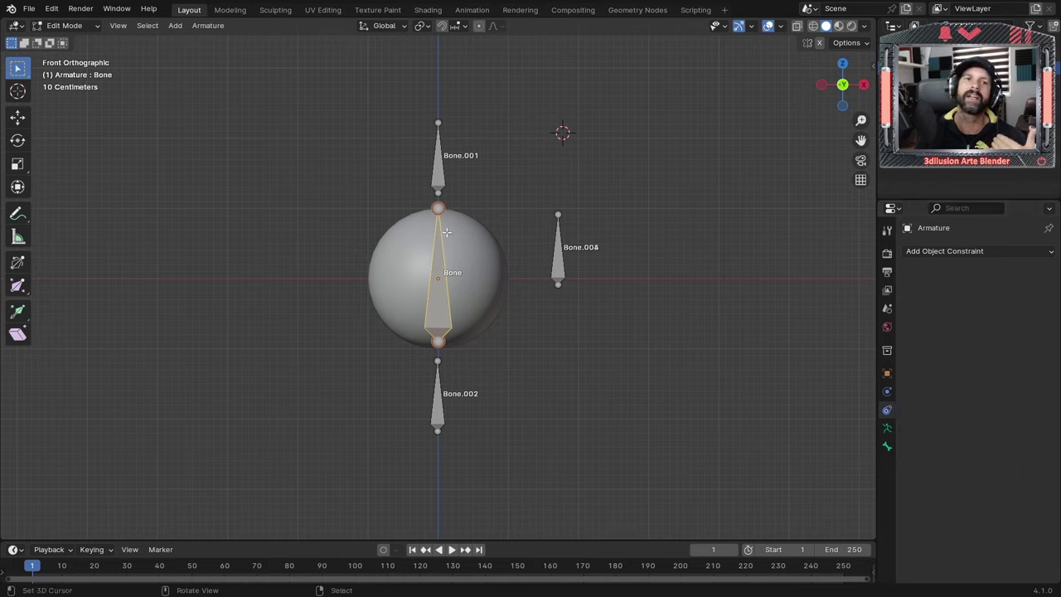
click(88, 27)
click(85, 69)
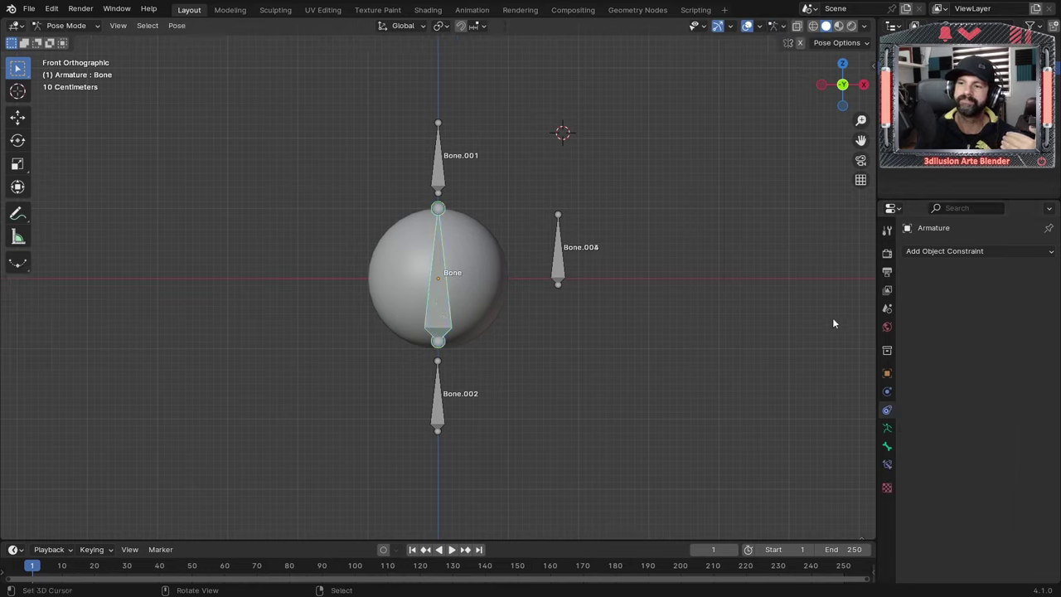
- On the central bone's Bone Constraints, add a Stretch To constraint from the Tracking list
click(887, 467)
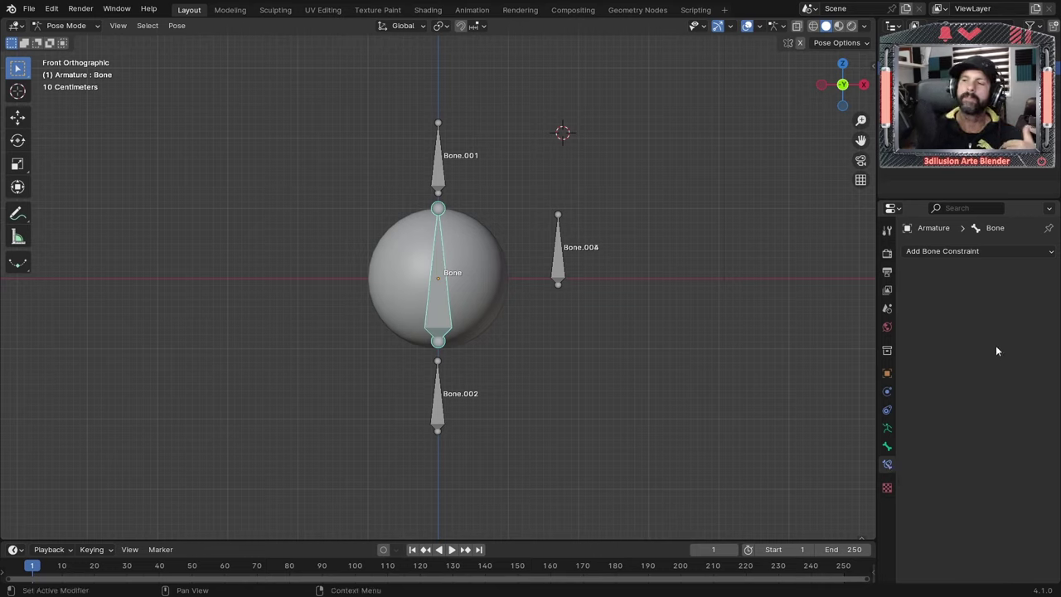
click(948, 254)
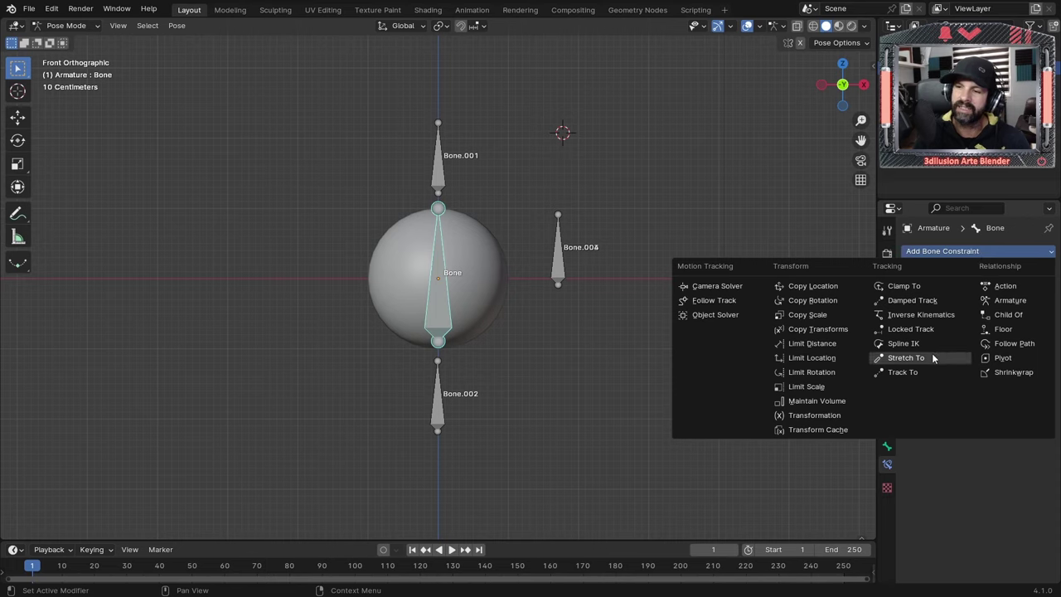
click(906, 360)
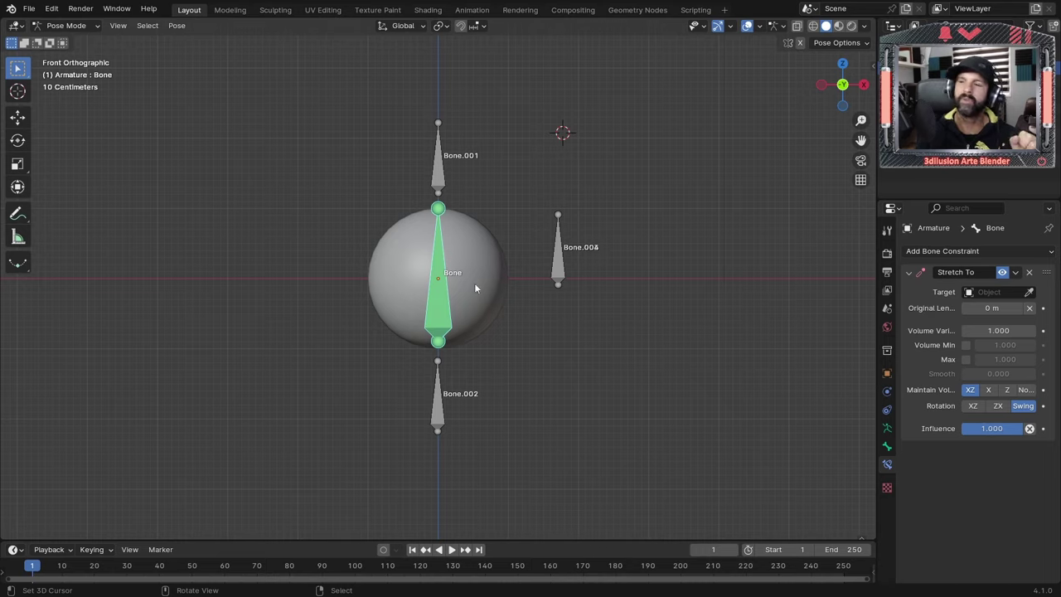
- Set the Stretch To target to Armature with Bone.001 as the target bone
click(978, 293)
click(945, 312)
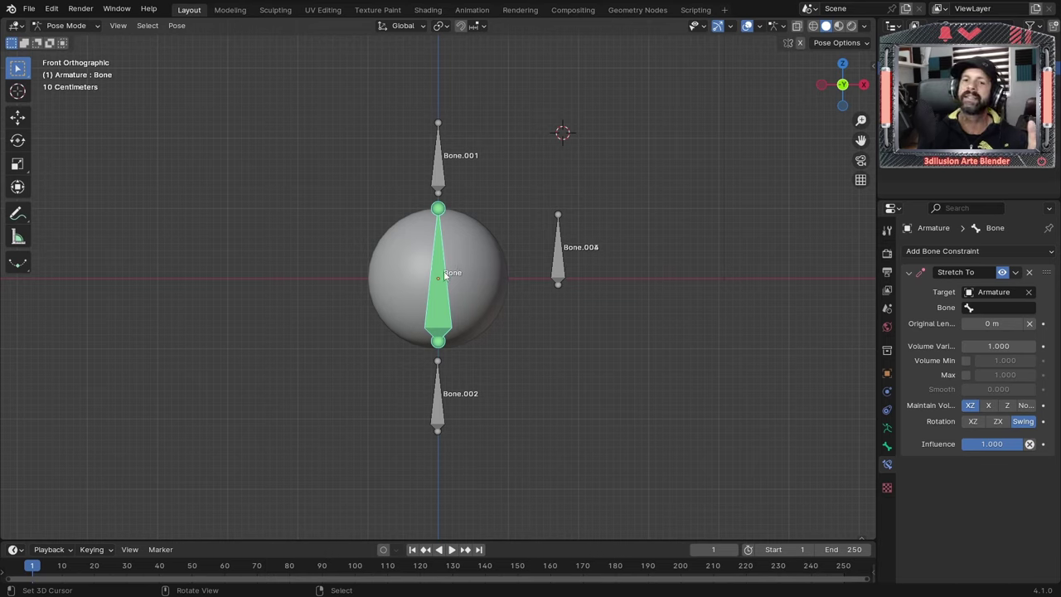
click(443, 170)
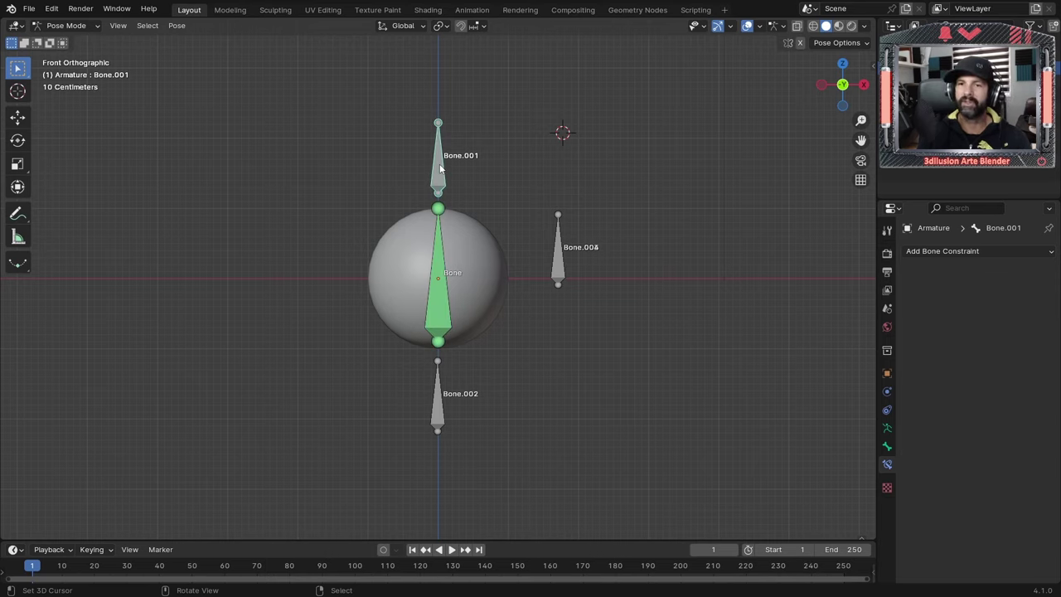
click(444, 388)
click(557, 268)
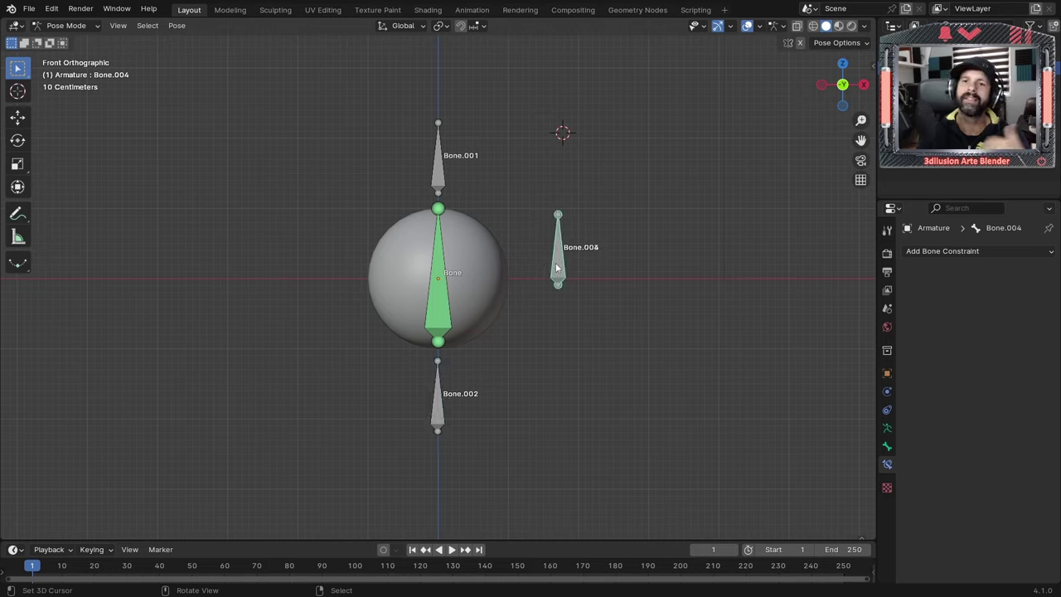
click(450, 292)
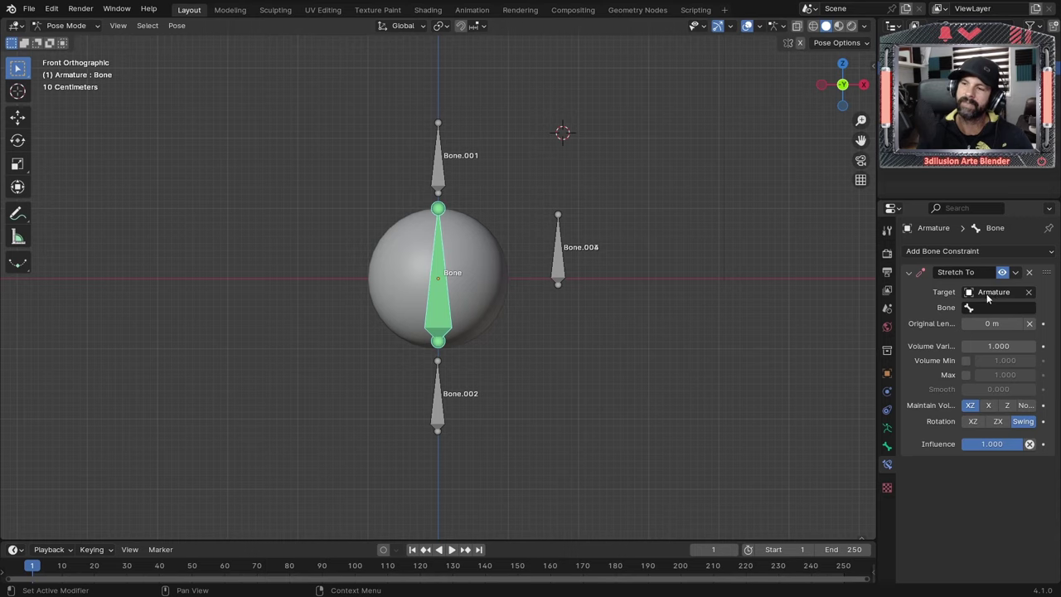
click(983, 294)
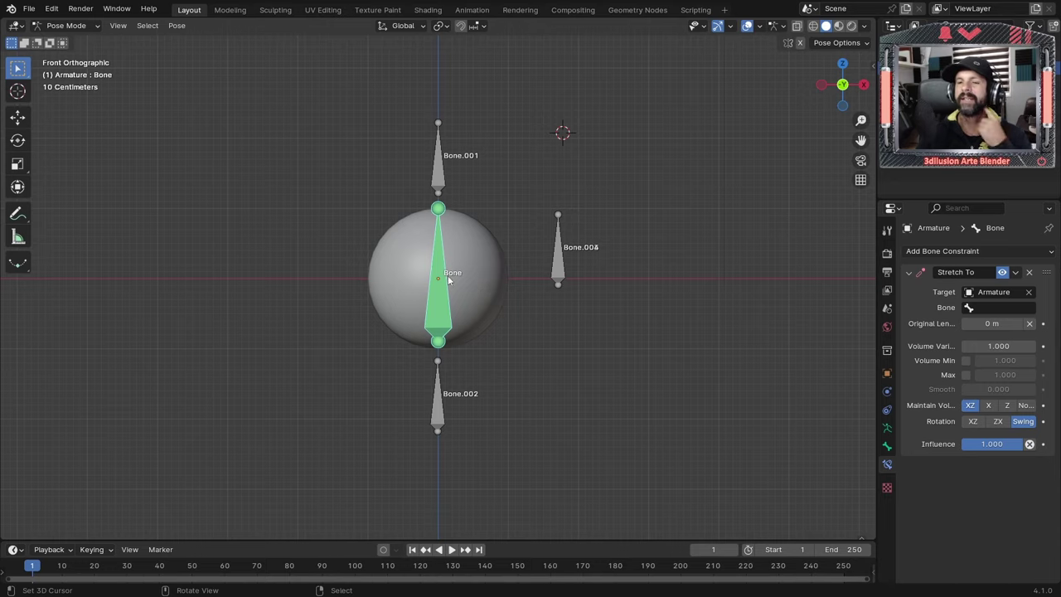
click(982, 307)
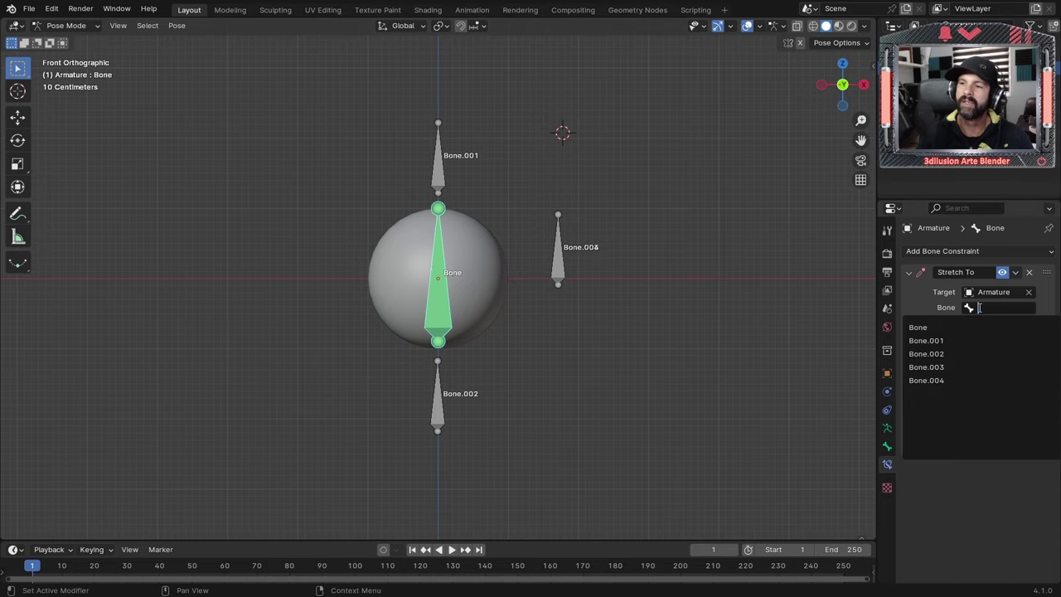
click(957, 340)
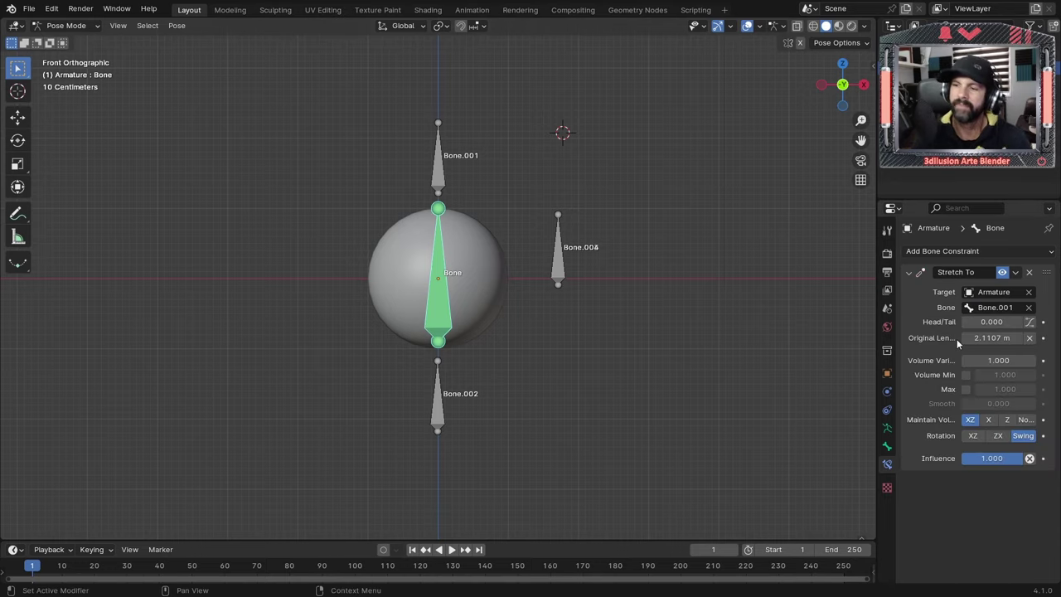
- Move Bone.001 with G to test the stretch, then return the armature to Object Mode
click(439, 167)
right_click(439, 166)
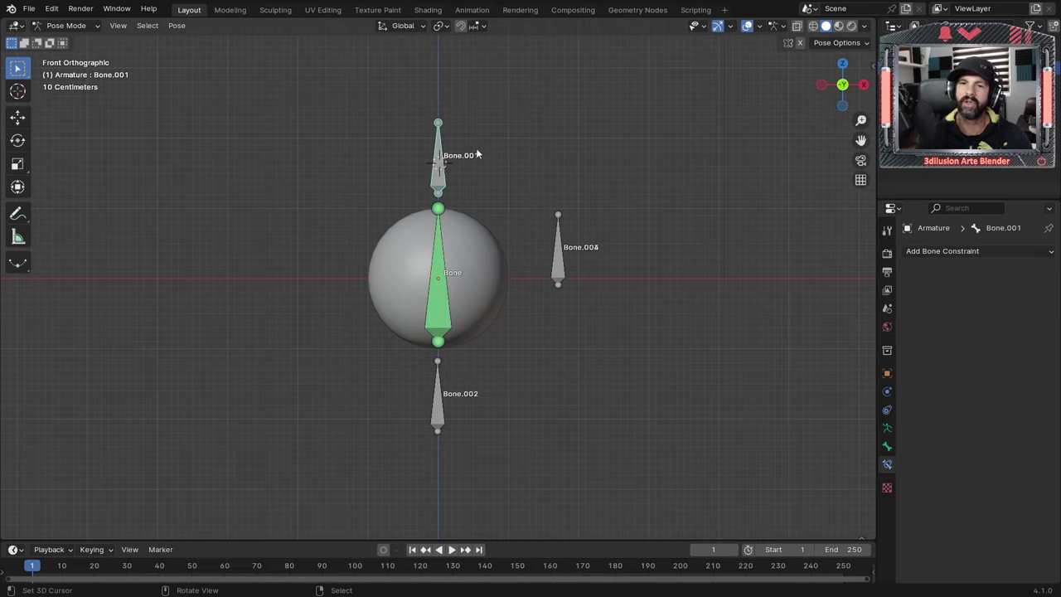
key(g)
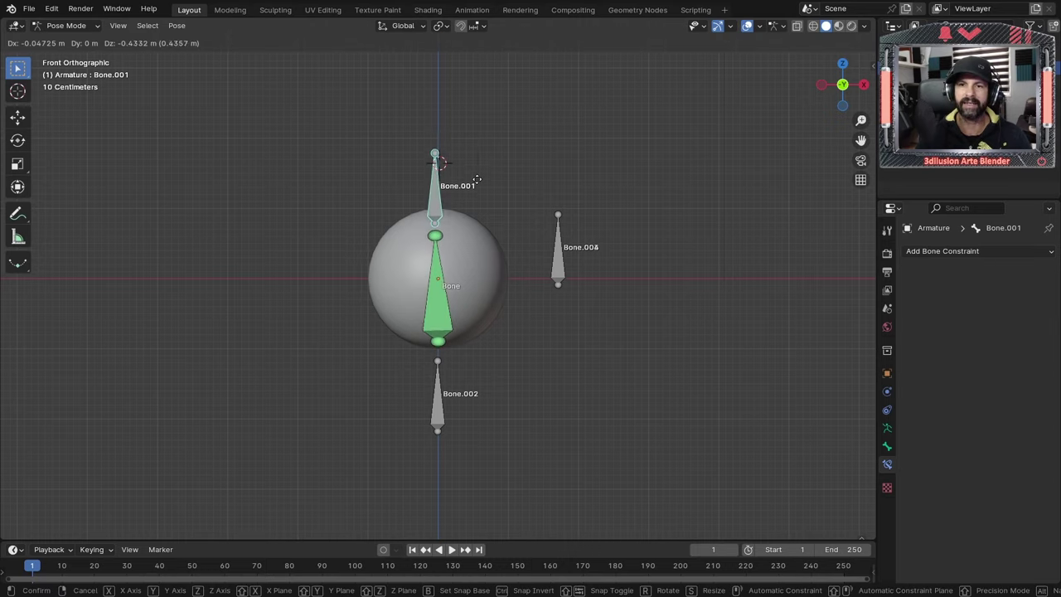
click(482, 128)
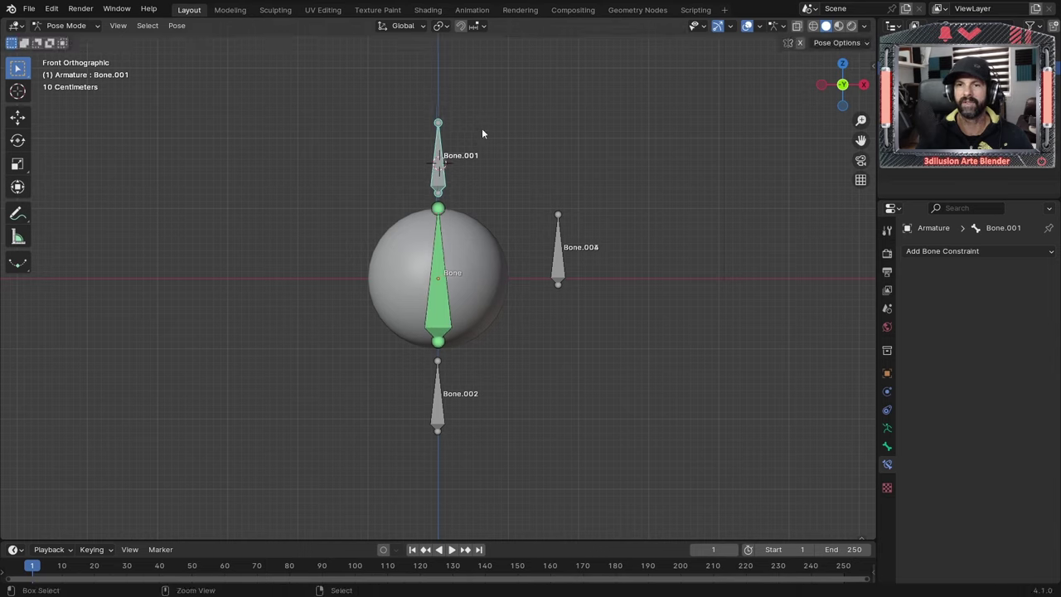
click(477, 237)
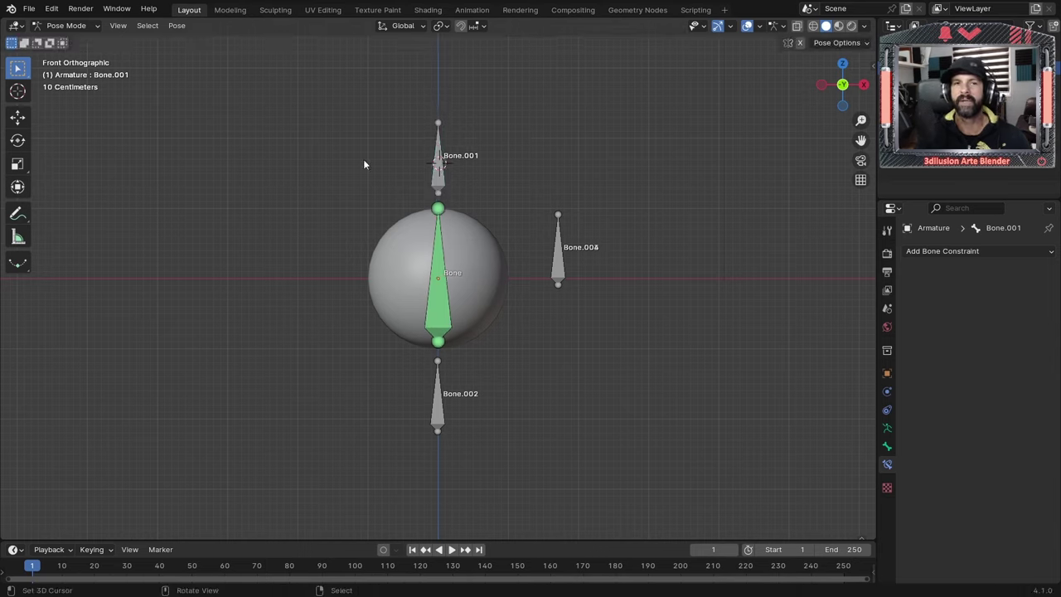
click(66, 26)
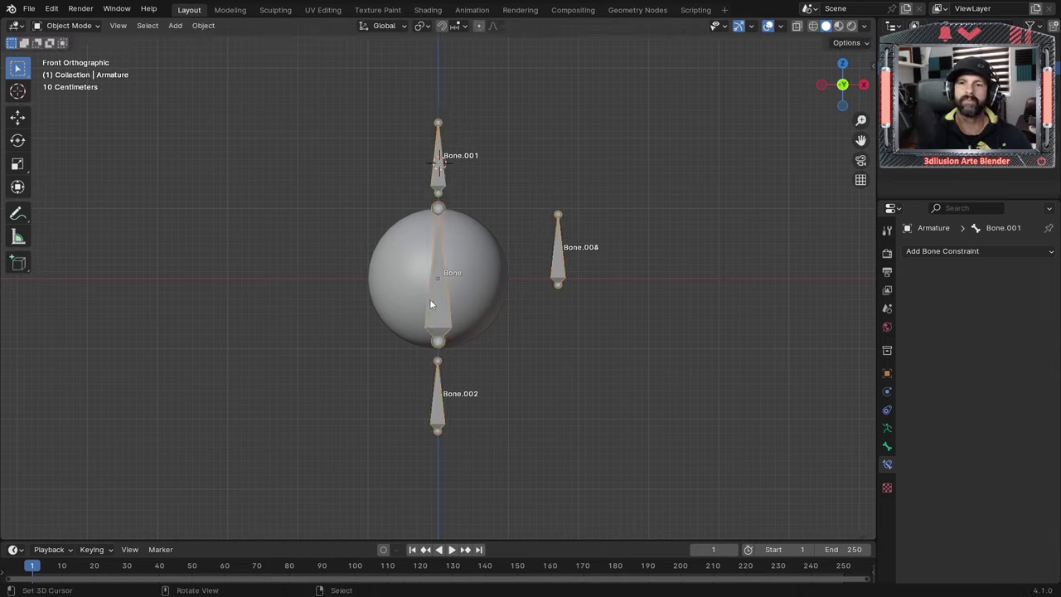
- Parent the sphere to the armature via Ctrl+P, Armature Deform With Automatic Weights
click(474, 270)
shift+click(441, 295)
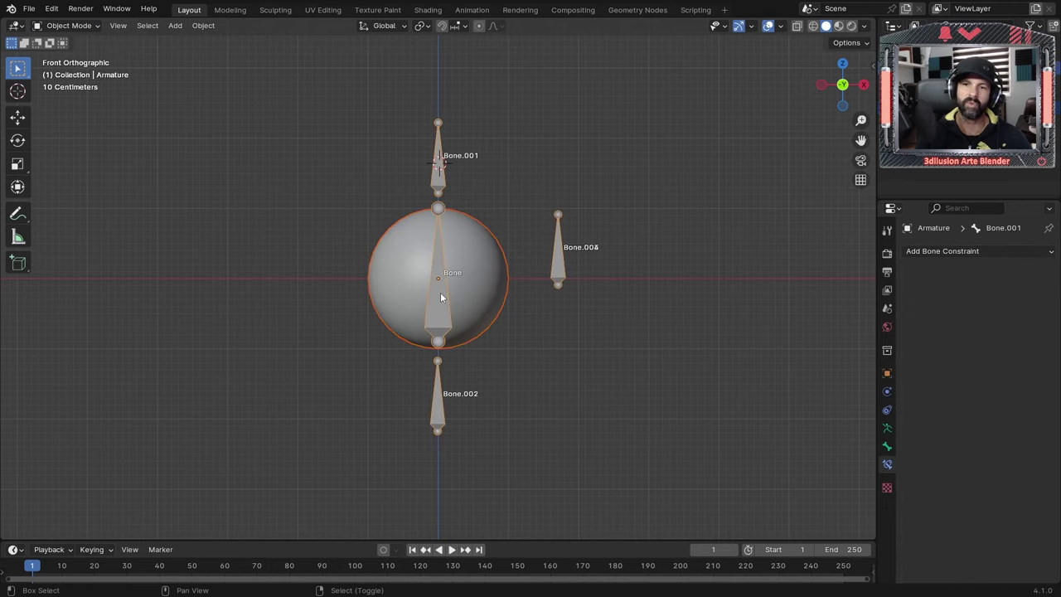
key(ctrl+p)
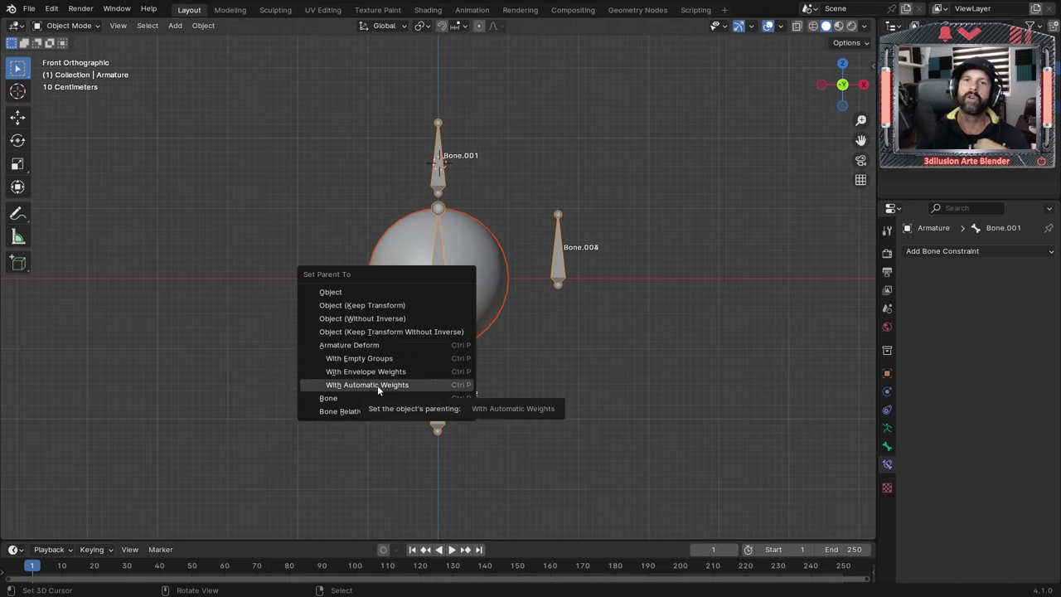
click(378, 385)
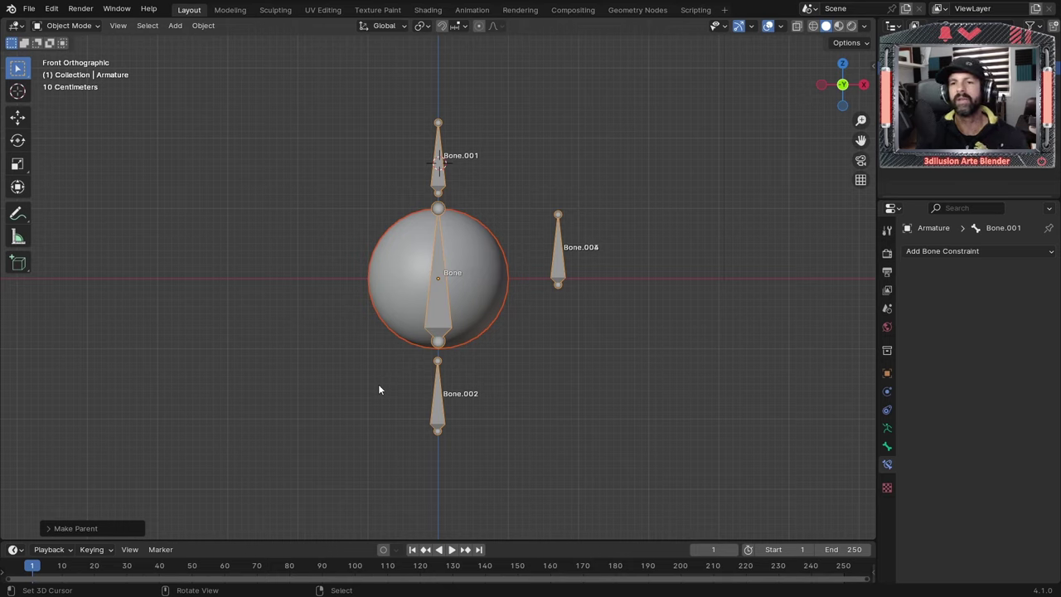
- Switch the armature to Pose Mode and move Bone.001 along Z to test the stretch
click(69, 25)
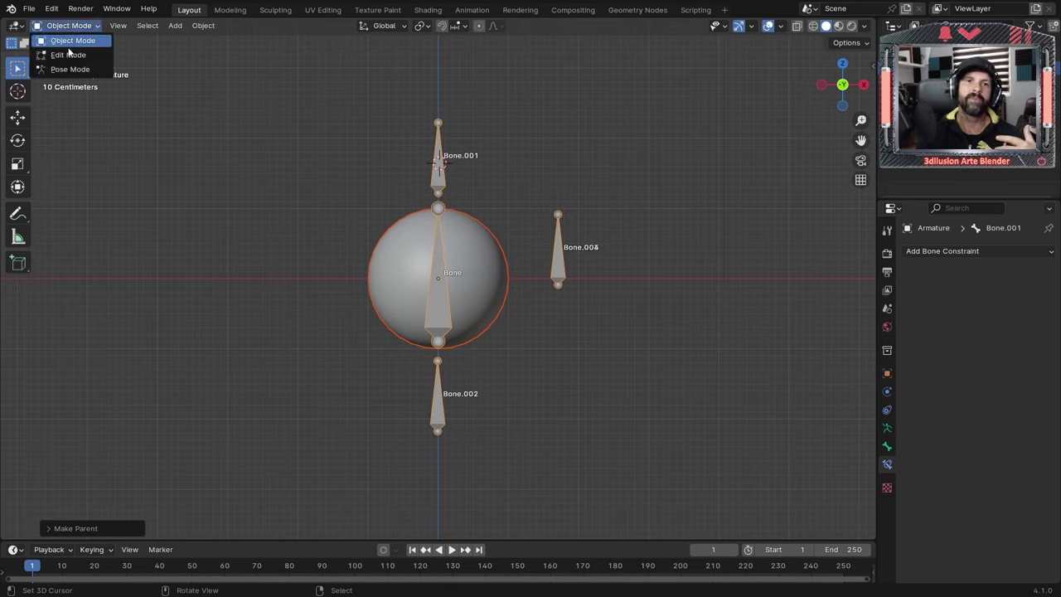
click(64, 70)
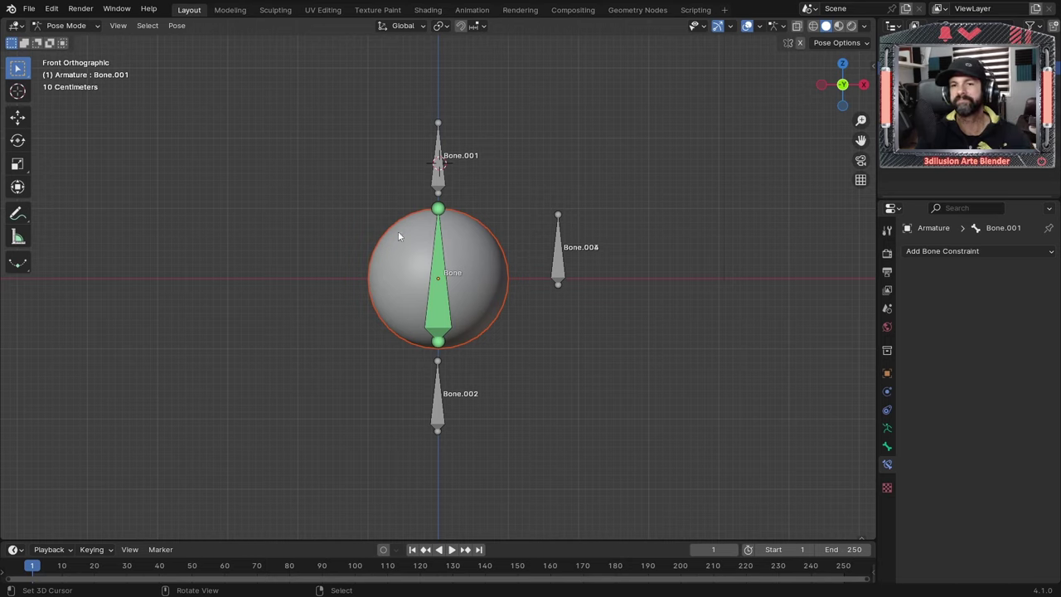
click(432, 285)
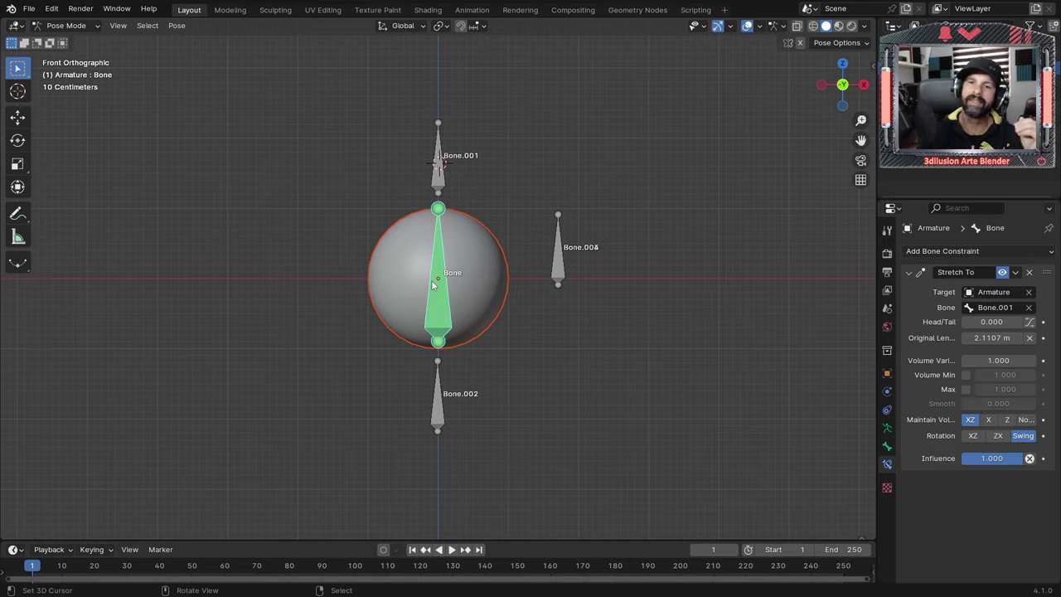
click(439, 163)
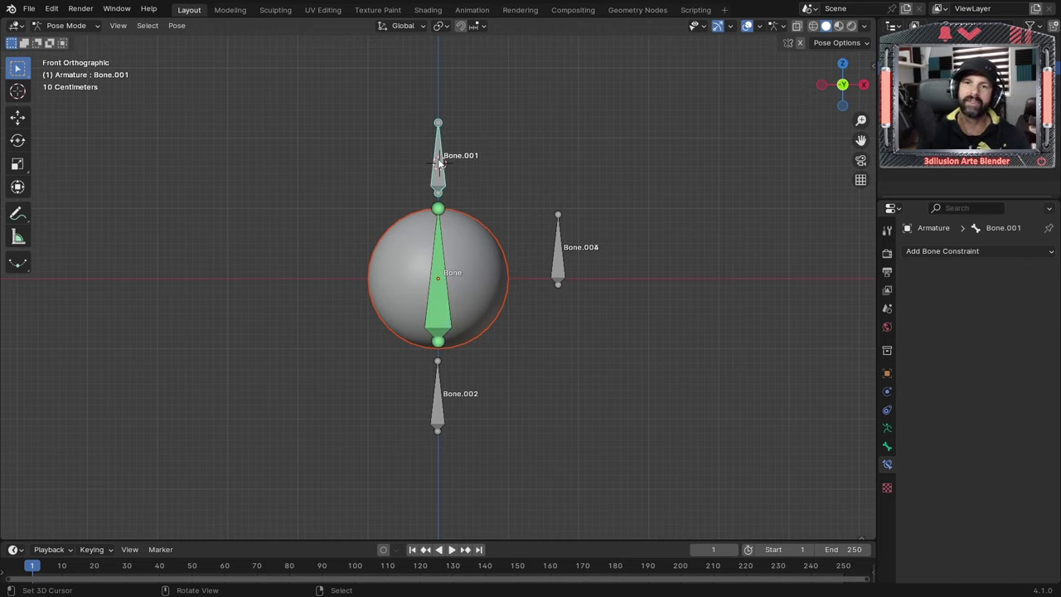
click(439, 241)
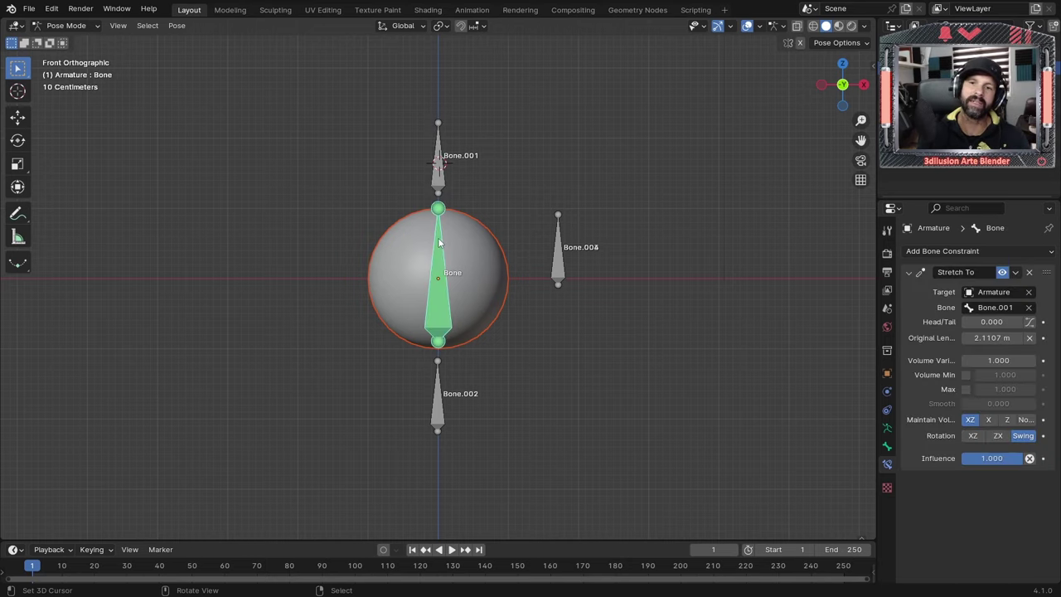
click(441, 164)
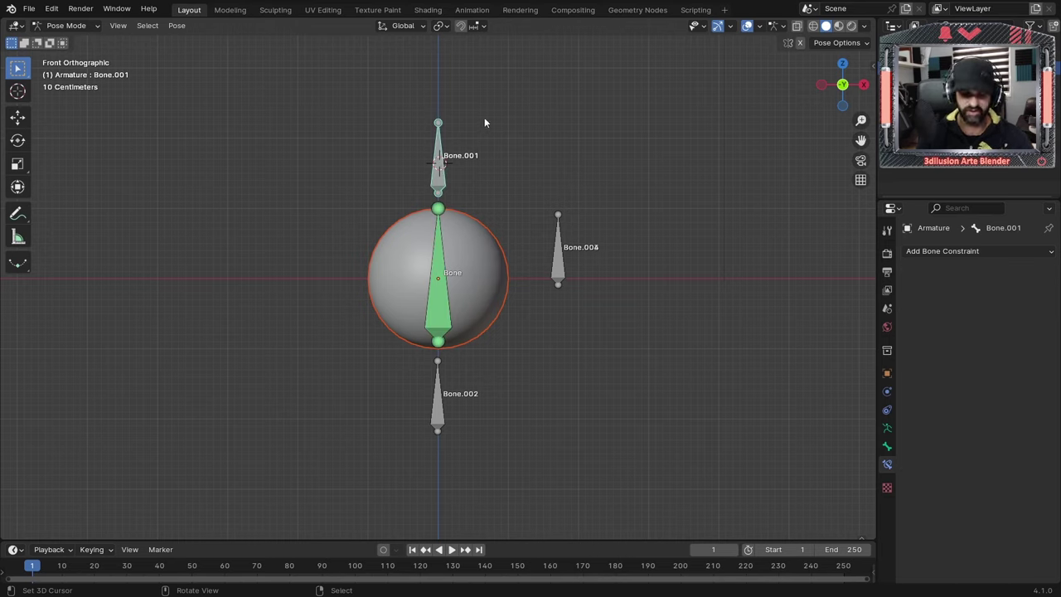
key(g)
key(z)
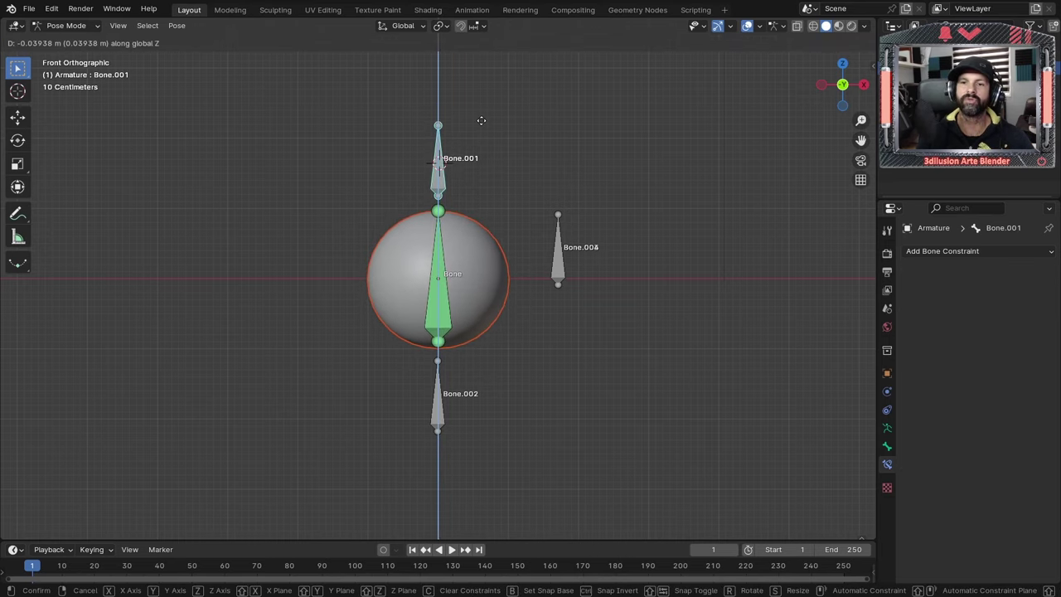
click(480, 119)
- Move Bone.002 toward the sphere, undo it, and reselect the central bone
click(451, 433)
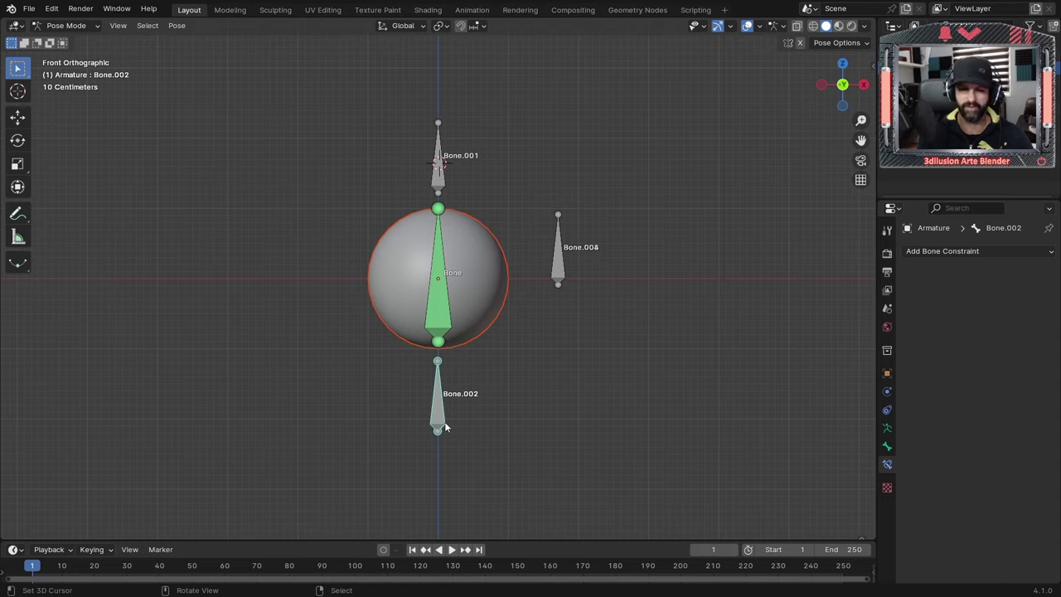
key(g)
click(453, 383)
key(ctrl+z)
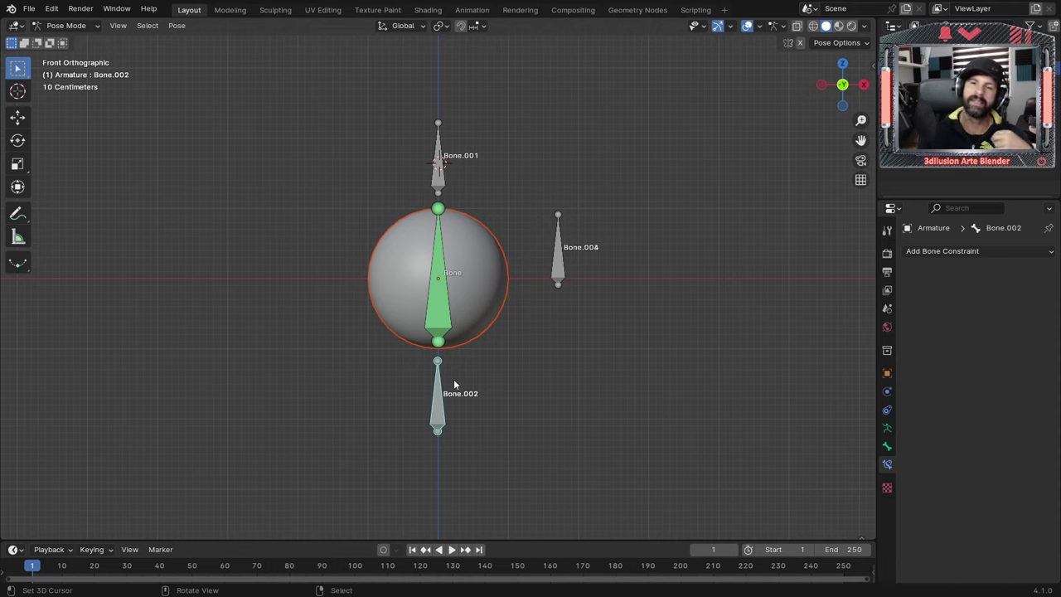
click(435, 315)
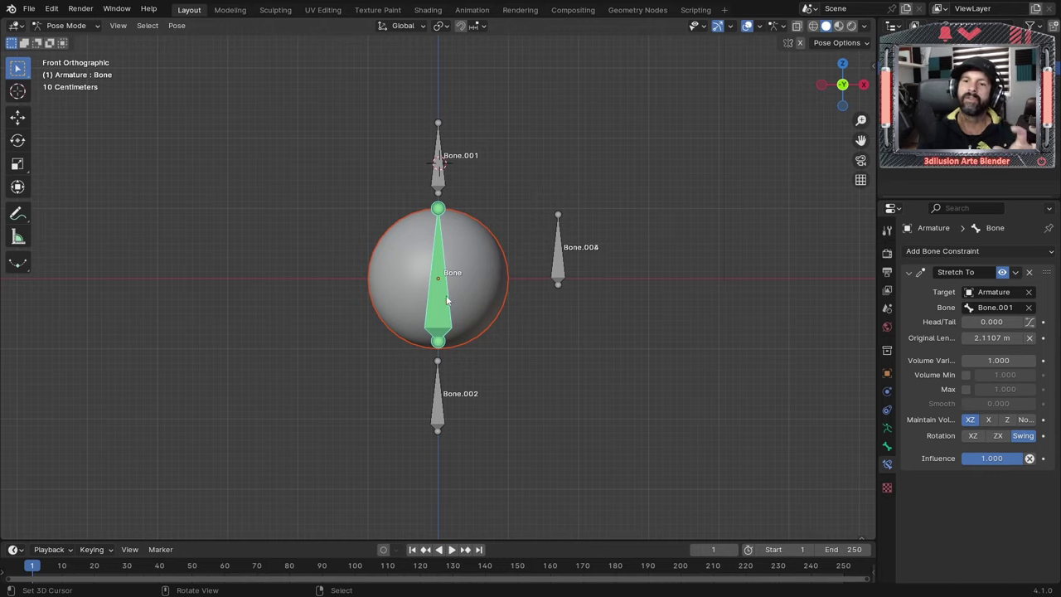
click(432, 423)
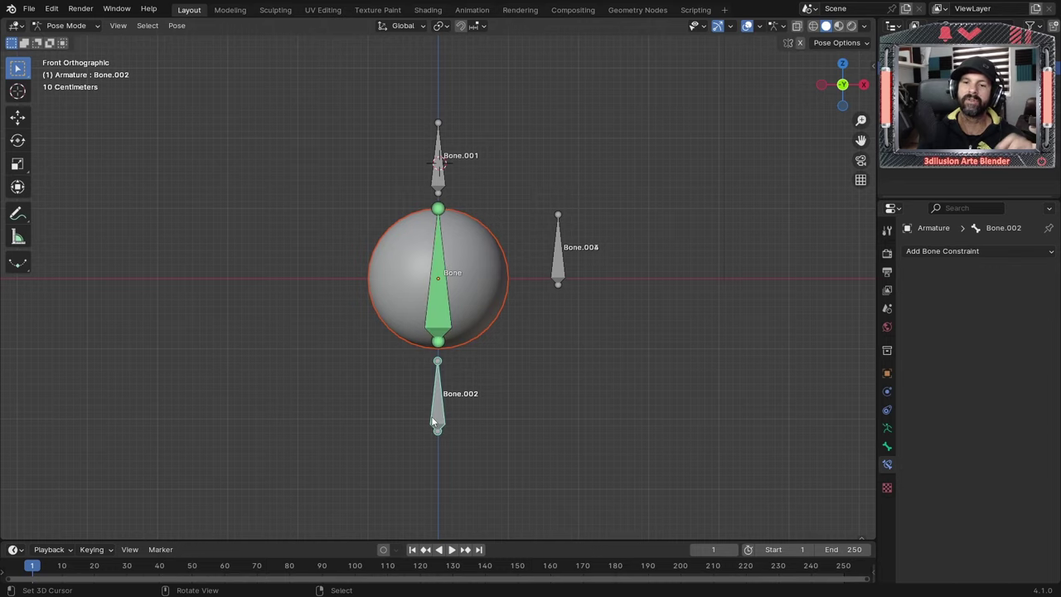
click(445, 324)
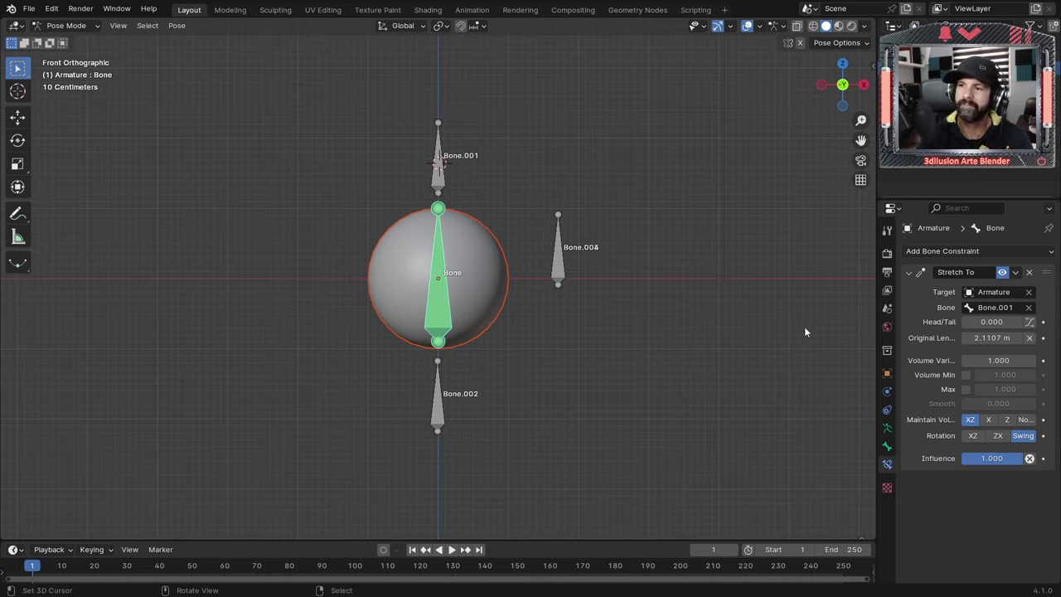
- Collapse the Stretch To panel, delete and restore it, and show the Add Bone Constraint list
click(908, 272)
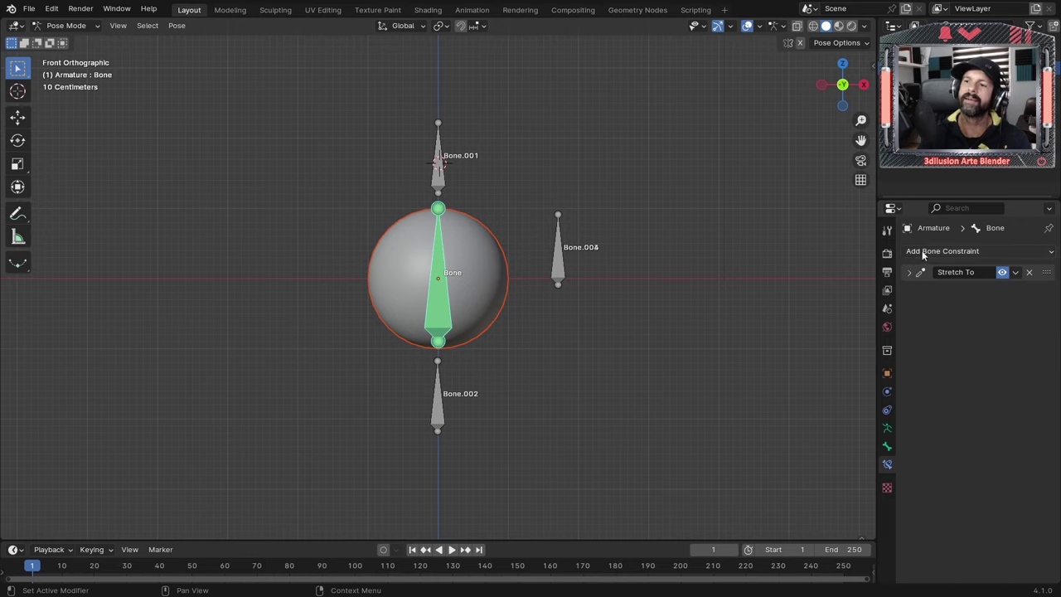
key(ctrl+x)
key(ctrl+z)
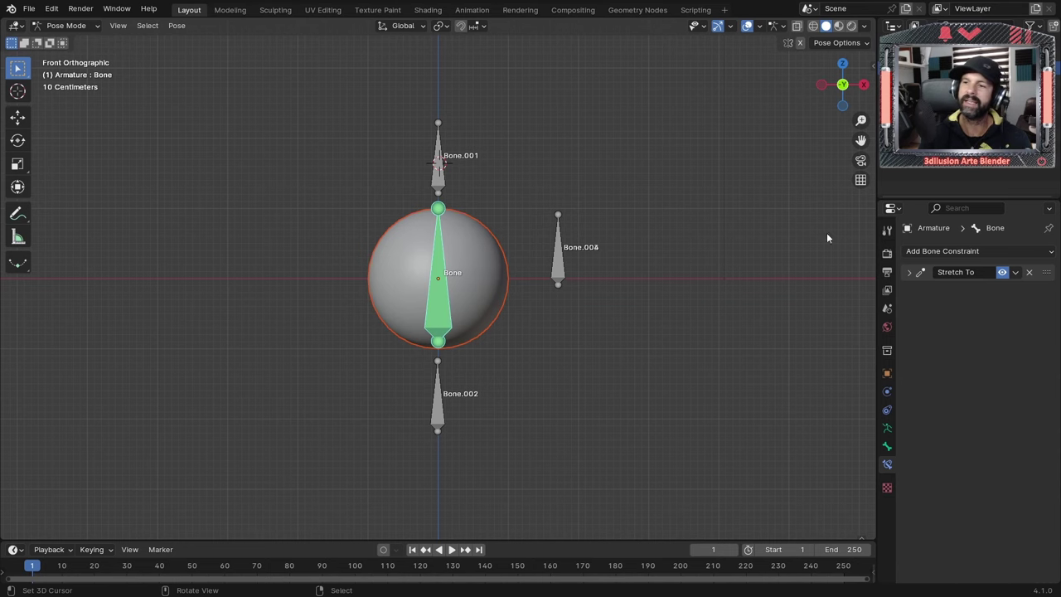
click(931, 250)
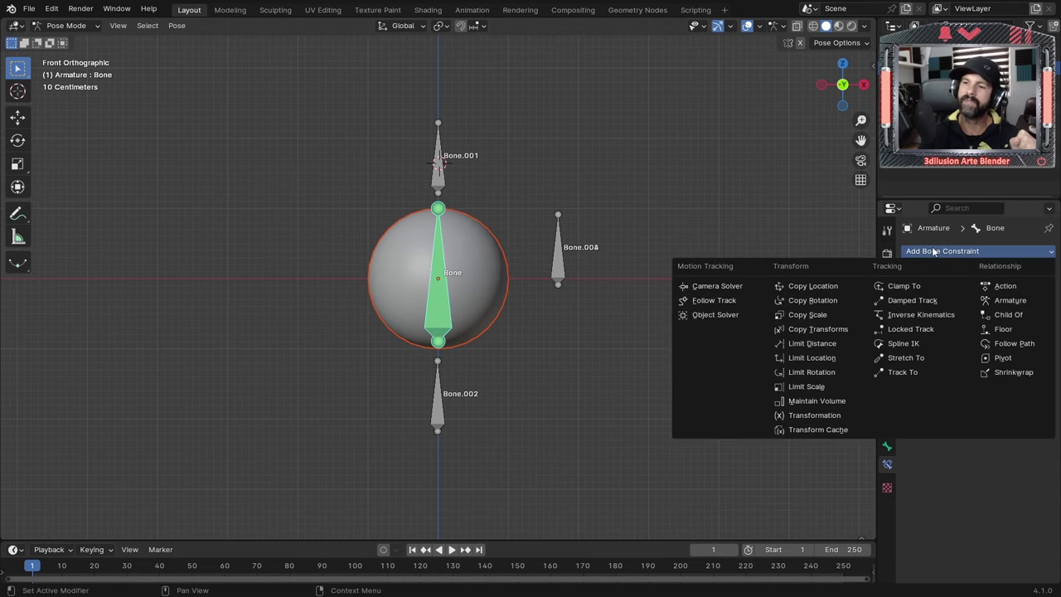